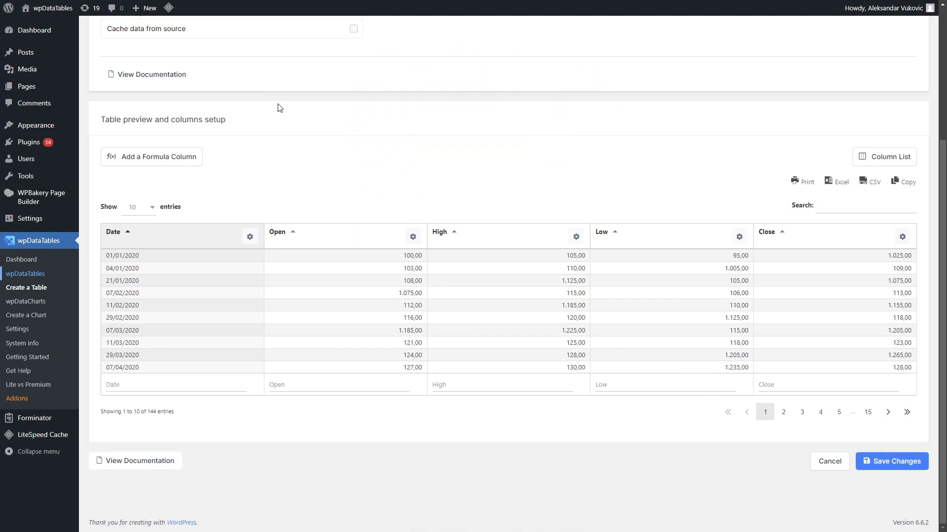
- Start a new chart and name it "HighCharts Stock Column Chart"
click(52, 319)
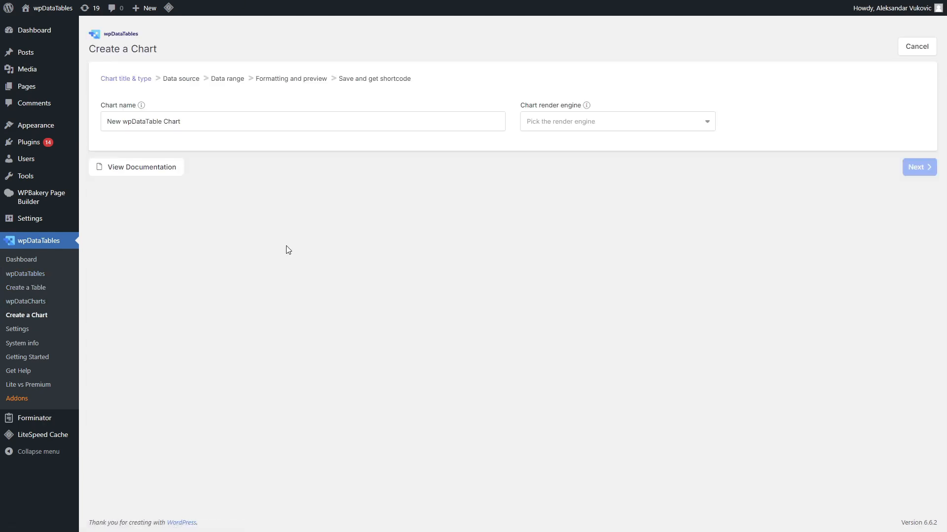
triple_click(231, 122)
text(HighCharts Stock Column Chart)
- Choose the HighCharts Stock render engine and the Column chart type, then continue
click(594, 132)
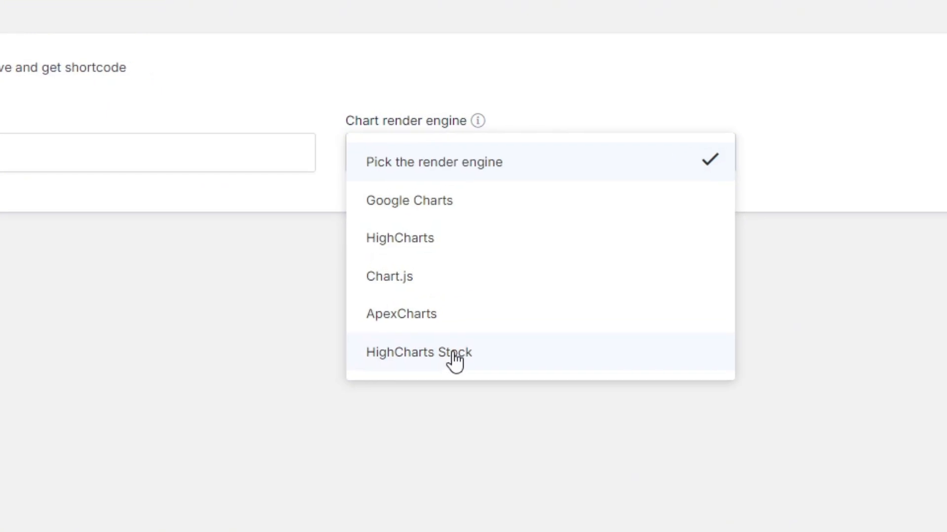
click(453, 355)
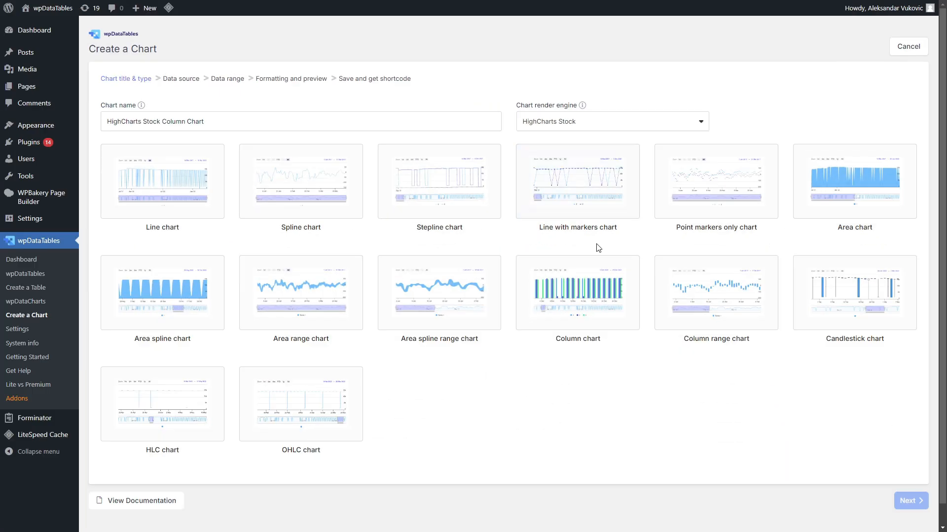
click(607, 304)
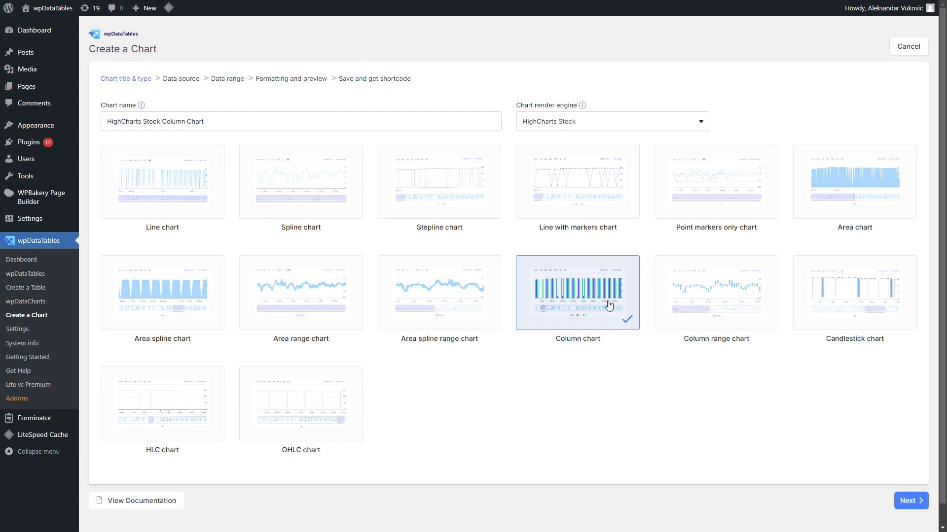
click(898, 497)
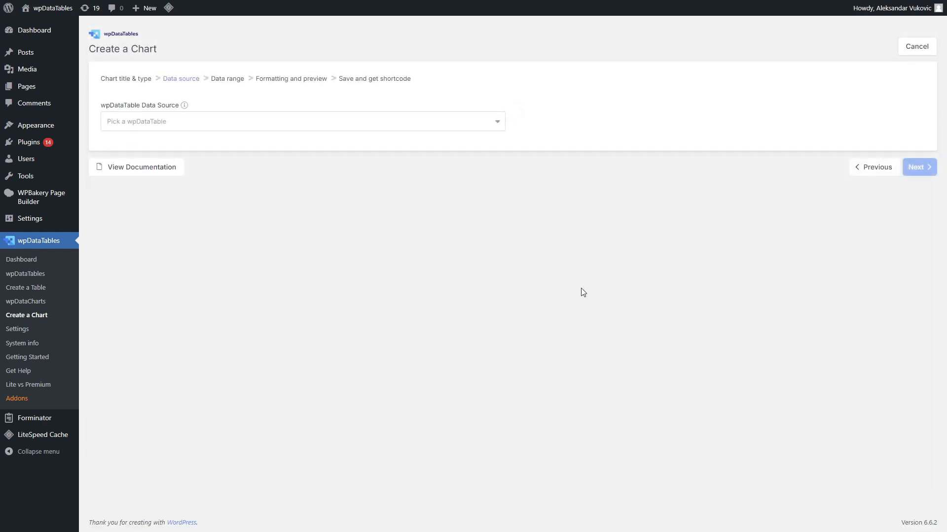
- Select "HighCharts Stock - Column (id: 137)" as the wpDataTable data source and continue
click(327, 124)
scroll(307, 308, down, 15)
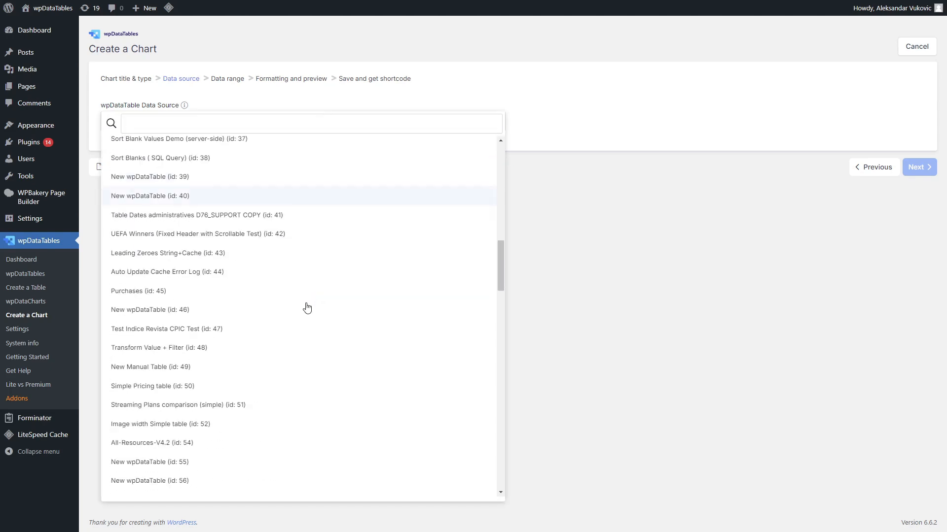
scroll(306, 341, down, 2)
click(242, 445)
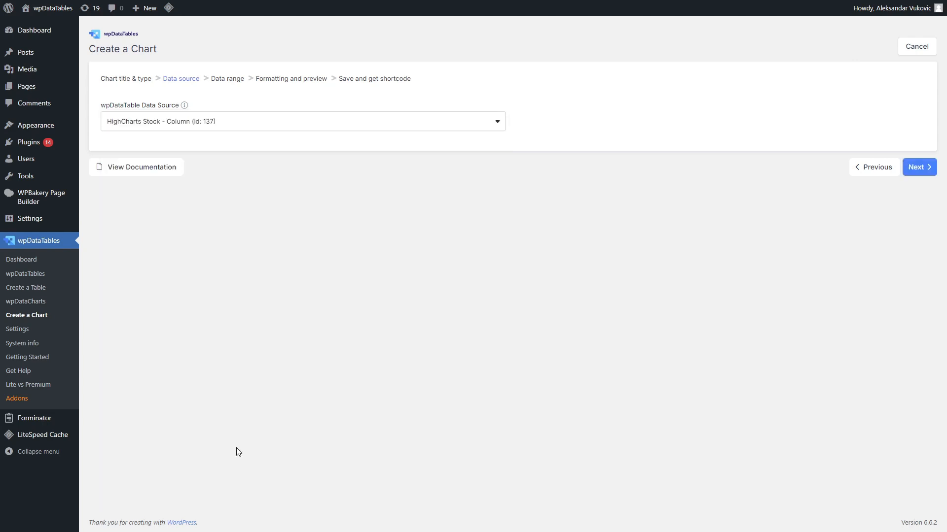
click(912, 171)
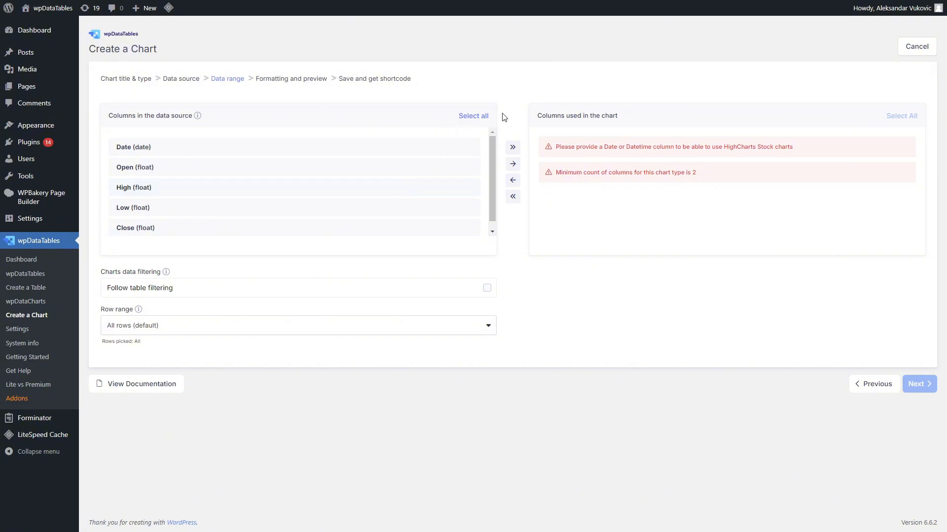
- Add all data-source columns to the chart and continue to formatting and preview
click(478, 117)
click(513, 147)
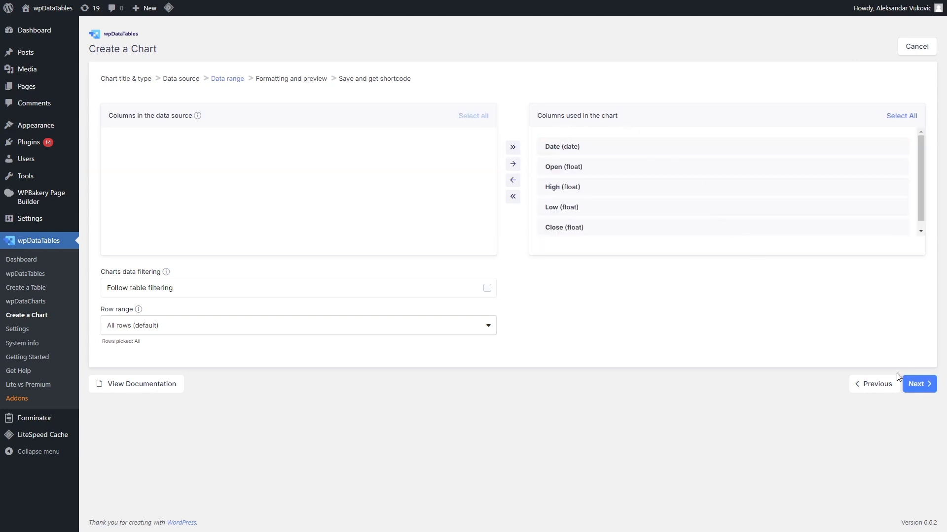
click(920, 389)
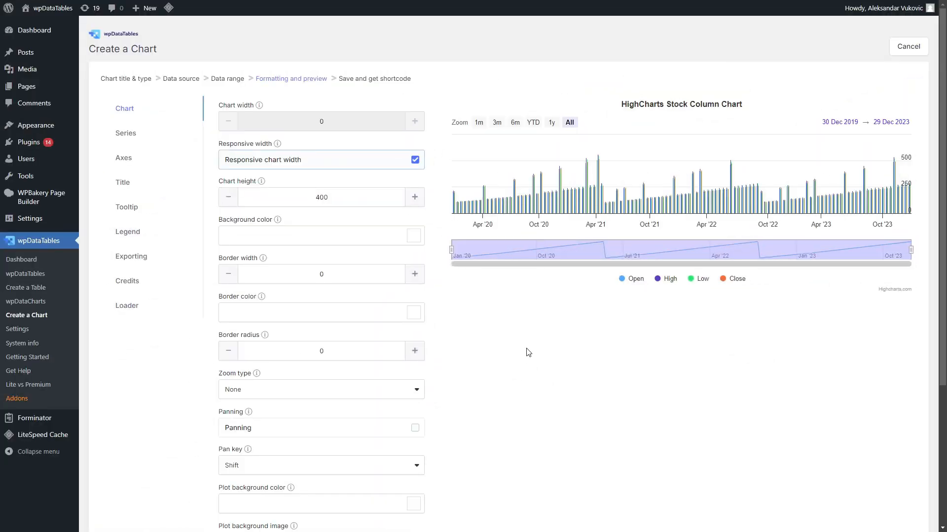
- Set the plot background image to the BMW-4-Series-Gran-Coupe picture from the media library
scroll(527, 352, down, 4)
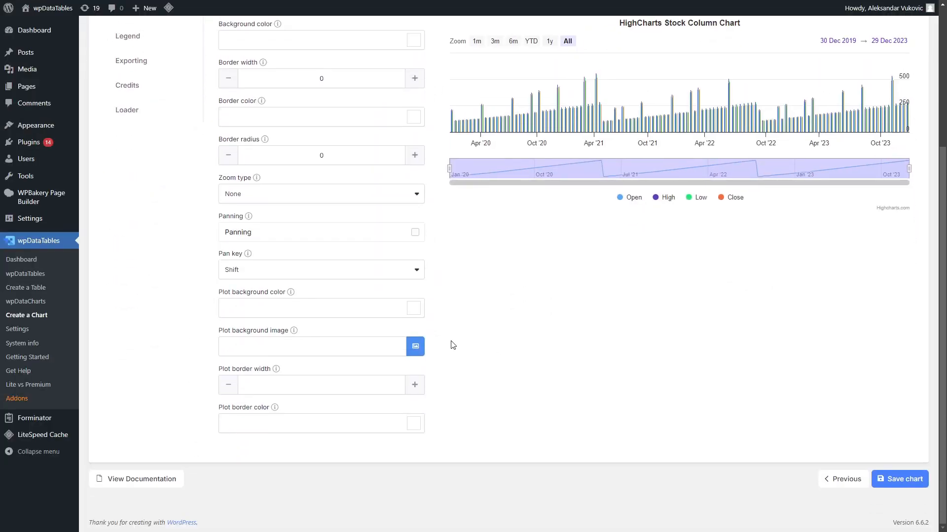
click(420, 346)
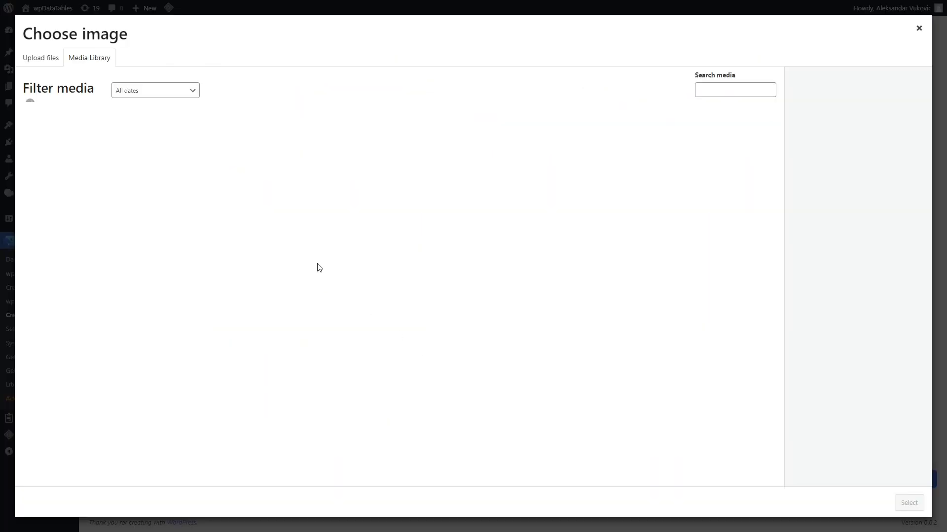
click(299, 154)
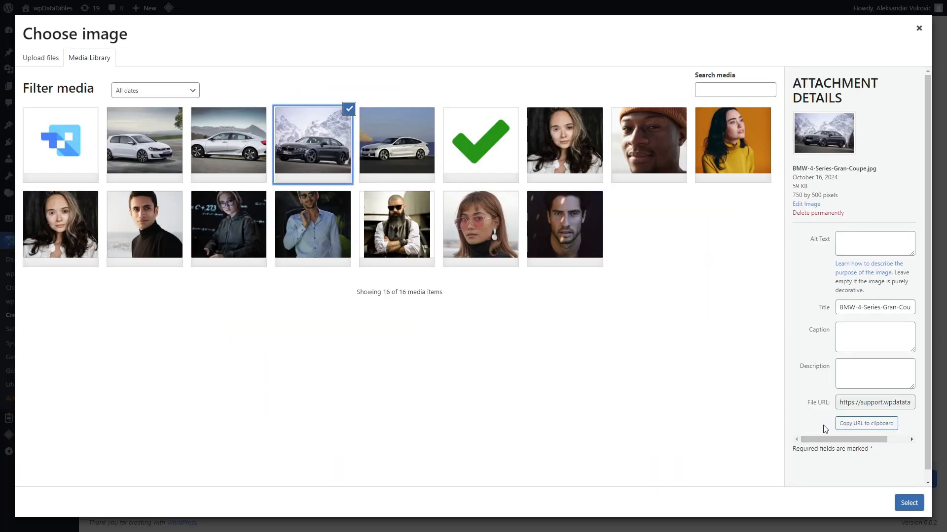
click(907, 503)
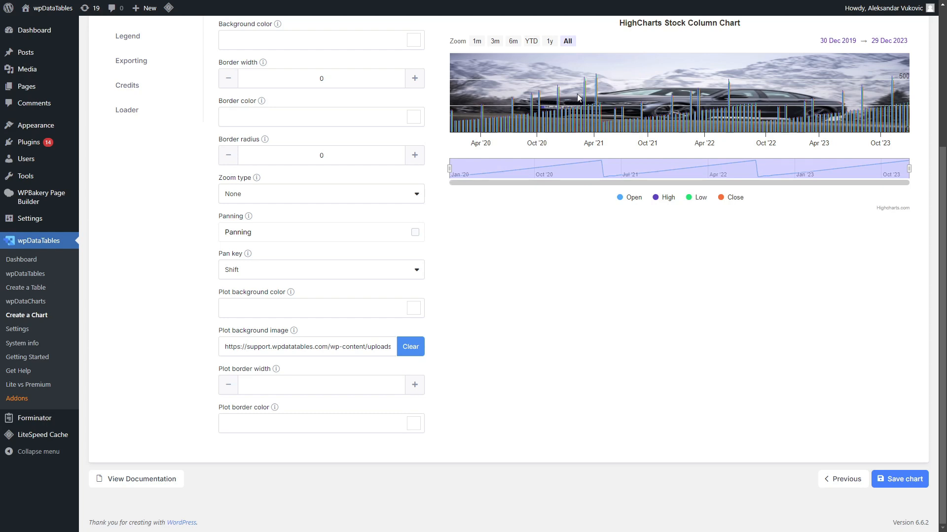
- Clear the plot background image and save the chart
click(408, 347)
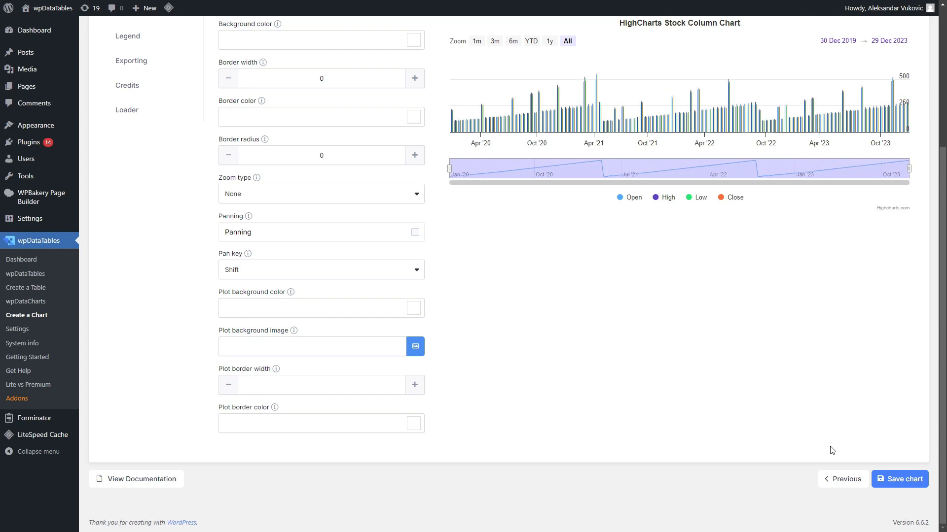
click(886, 480)
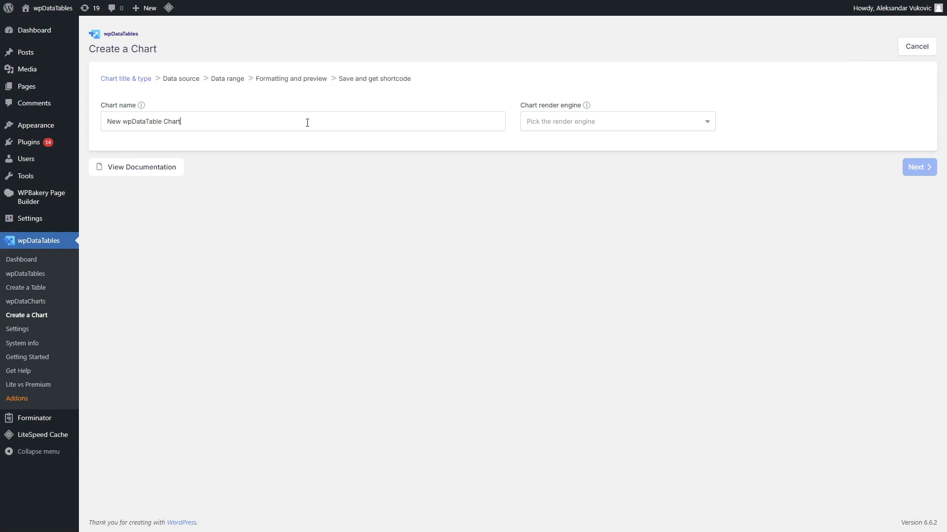
- Name a new chart "HighCharts Stock OHLC Chart"
key(ctrl+a)
text(H)
- Choose the HighCharts Stock render engine and the OHLC chart type
click(617, 129)
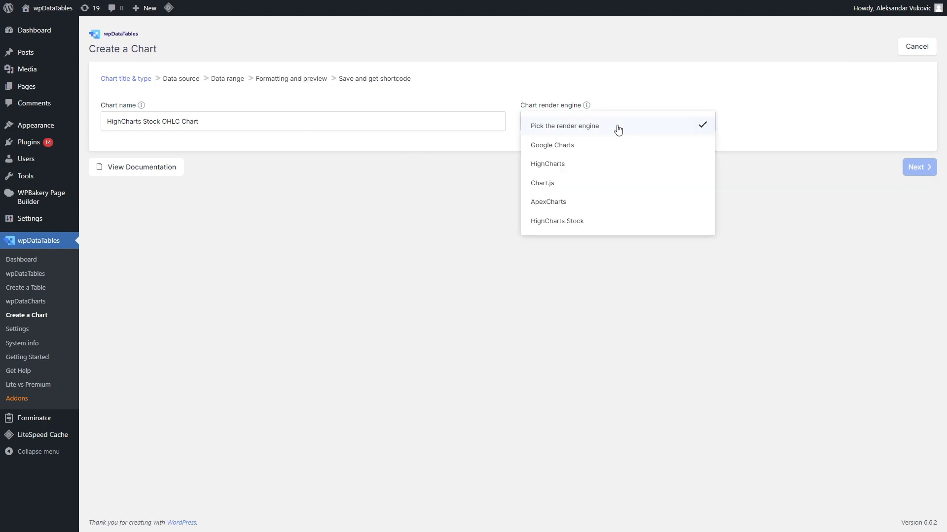
click(568, 222)
click(340, 424)
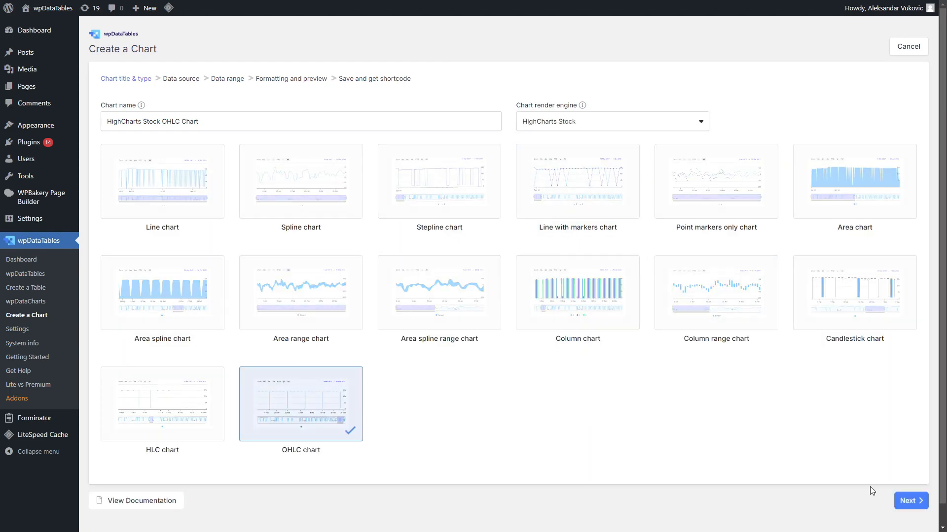
- Select "Manual table for Highstock (Candlestick, OHLC, HLC) (id: 139)" as the data source and continue
click(444, 121)
drag(500, 148, 500, 451)
scroll(222, 464, down, 3)
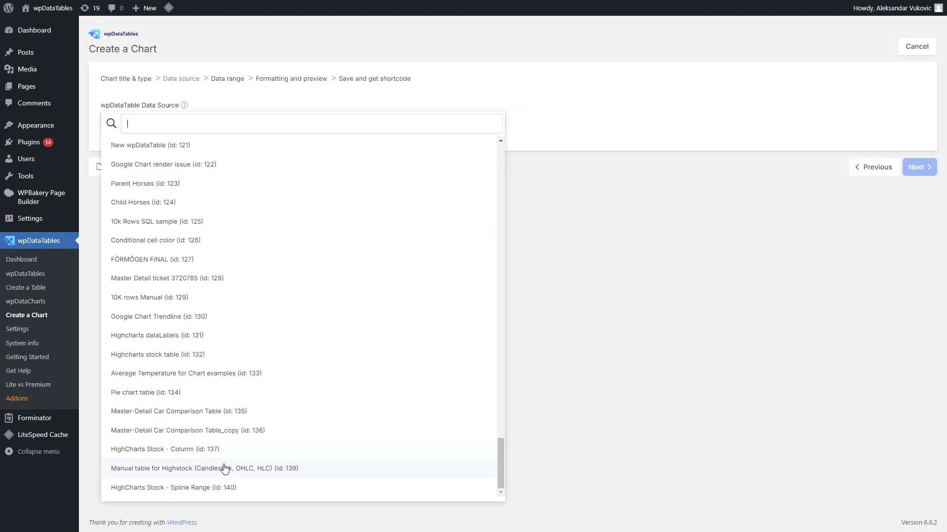
click(222, 466)
click(917, 167)
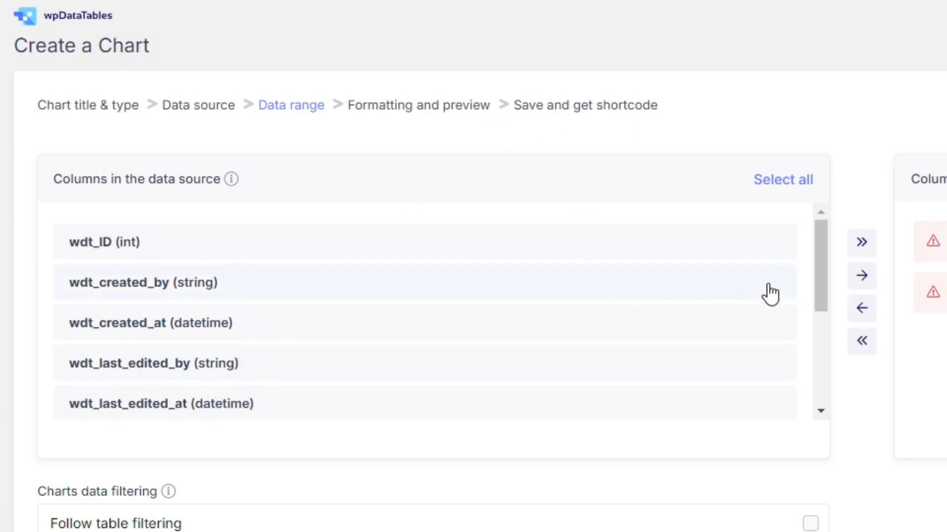
- Add the Date, Open, High, Low and Close columns to the chart and continue
drag(817, 257, 794, 373)
drag(292, 237, 259, 391)
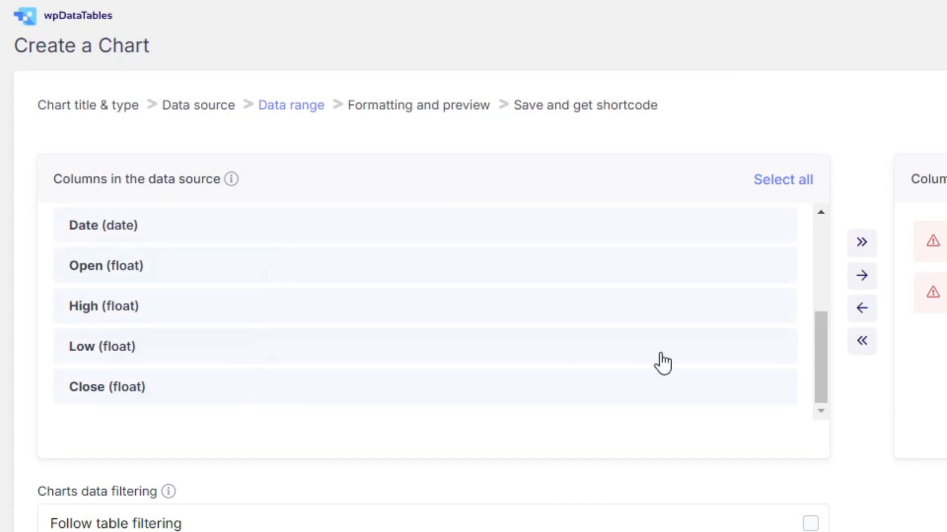
click(862, 276)
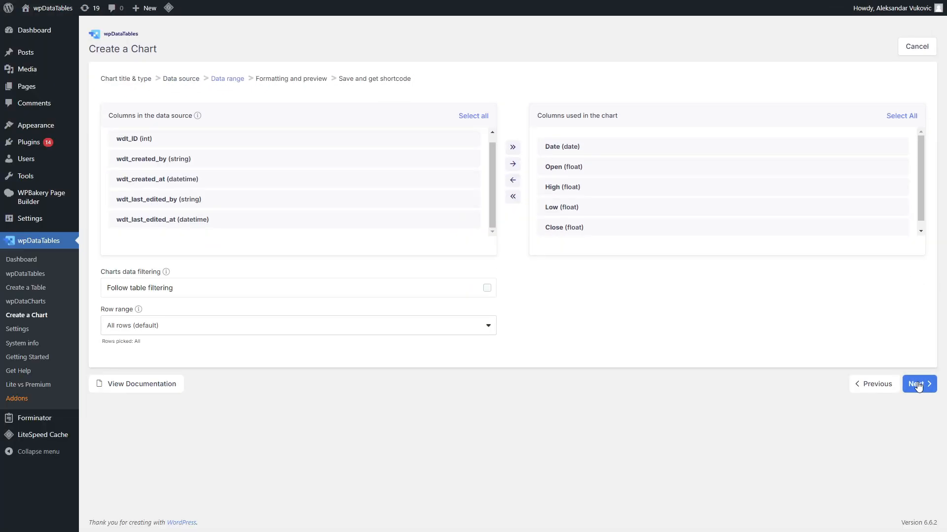
click(918, 387)
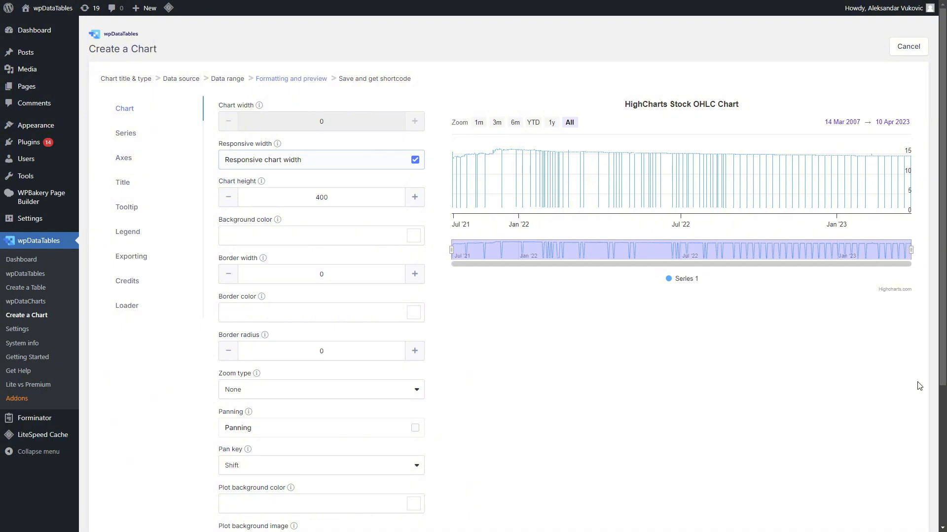
- Save the OHLC chart
scroll(871, 379, down, 5)
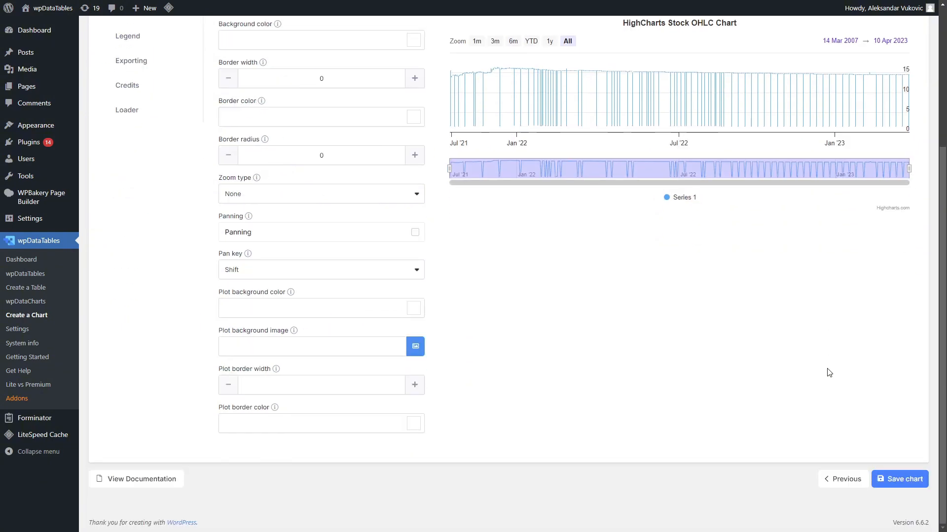
click(895, 479)
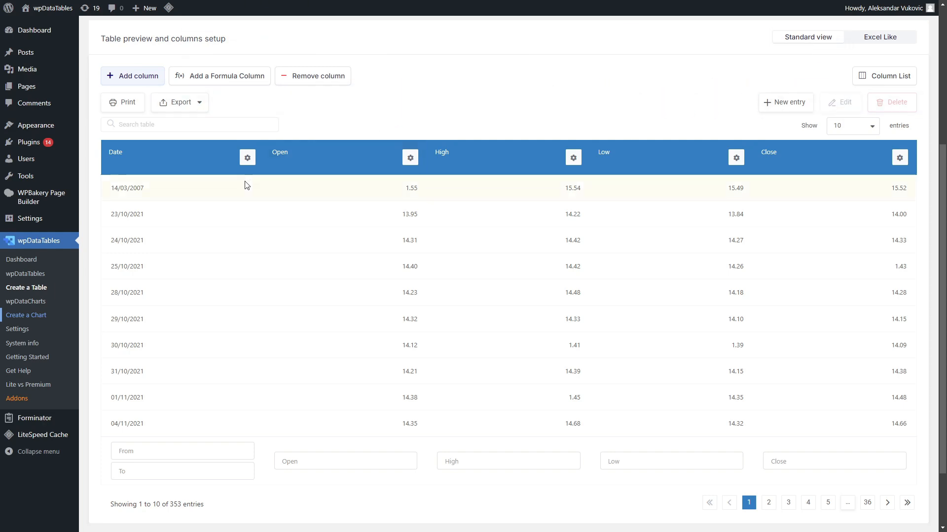
- Start a new chart and name it "HighCharts Stock Spline Chart"
click(44, 320)
triple_click(294, 118)
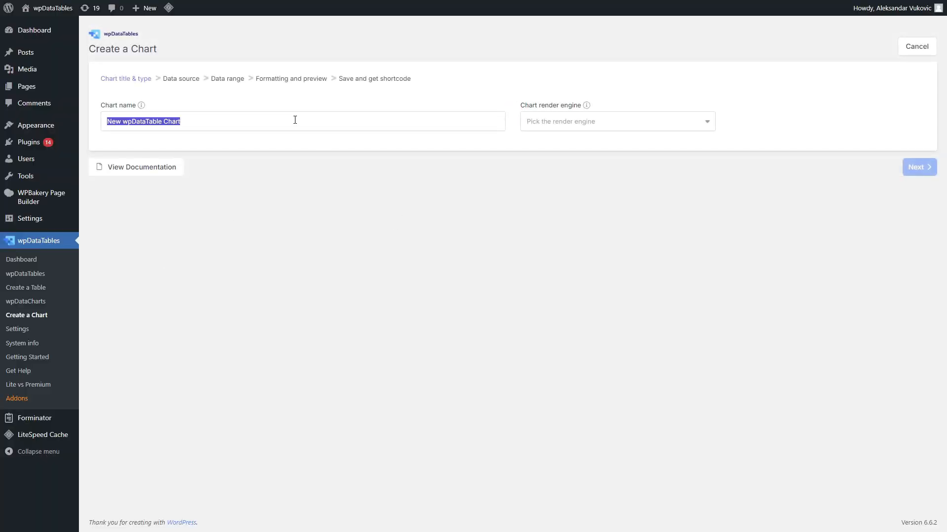
text(Sp)
key(BackSpace)
key(BackSpace)
text(HighCharts Stock Spline)
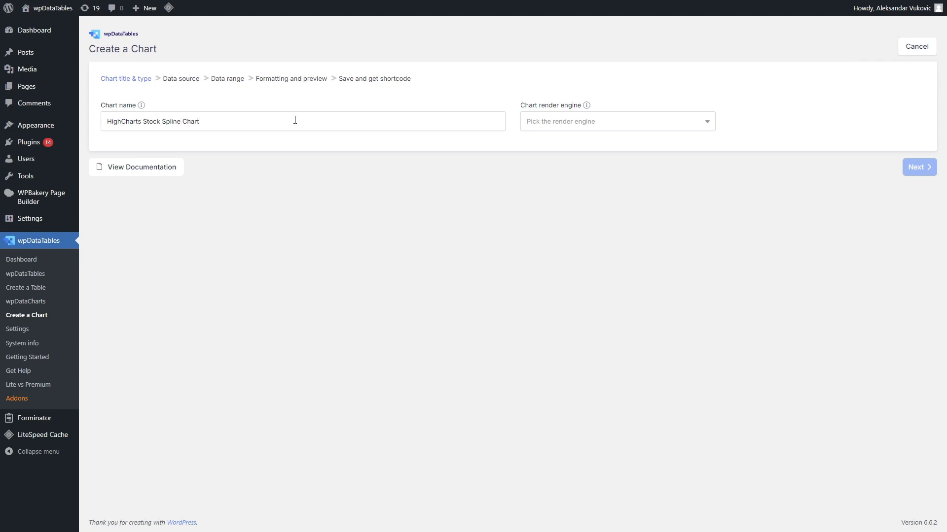
- Choose the HighCharts Stock render engine and the Spline chart type, then continue
click(542, 122)
click(560, 220)
click(302, 179)
click(916, 500)
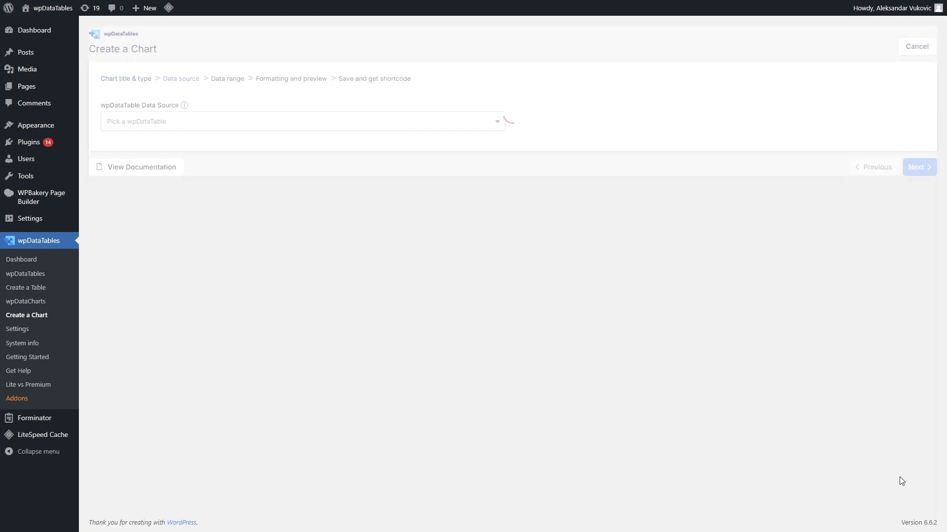
- Pick the Highstock manual data table as the data source and continue
click(487, 121)
drag(500, 167, 508, 474)
double_click(312, 464)
click(918, 168)
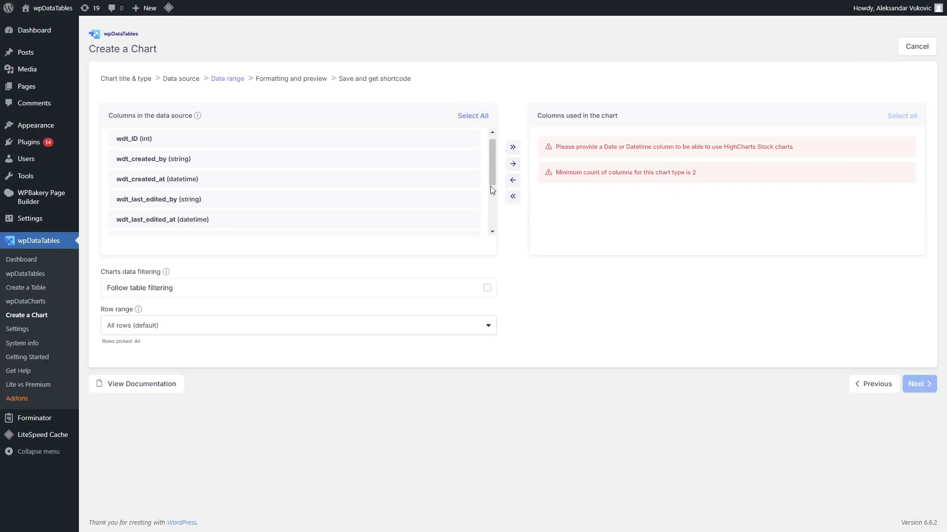
- Add the Date, High and Low columns to the chart and continue
drag(490, 186, 497, 18)
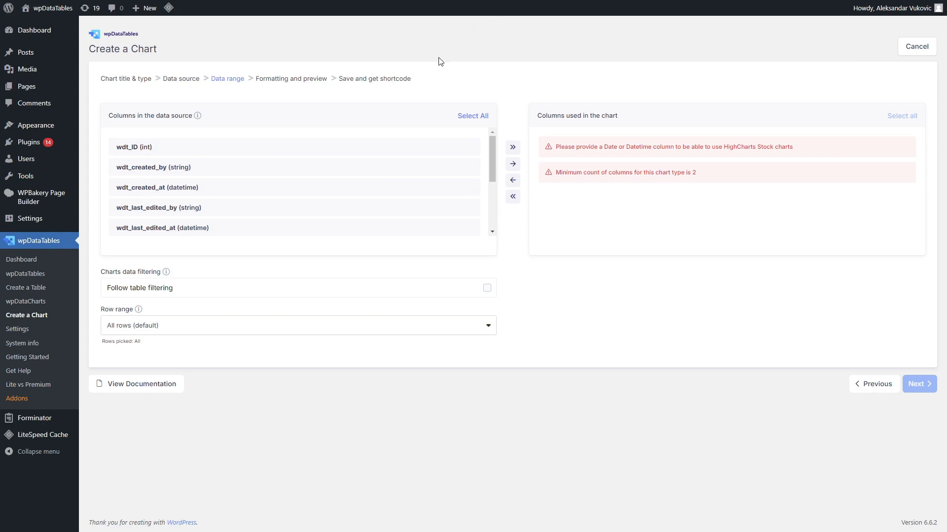
scroll(341, 175, down, 5)
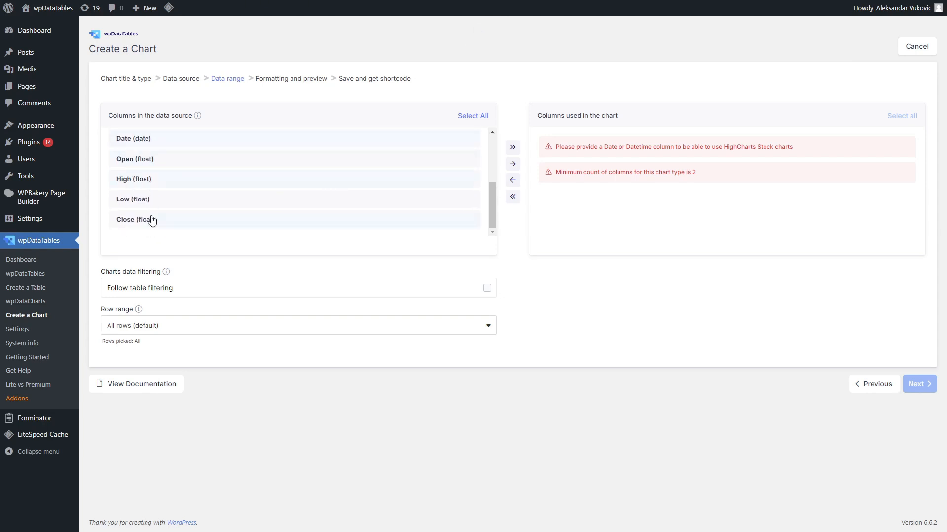
click(510, 165)
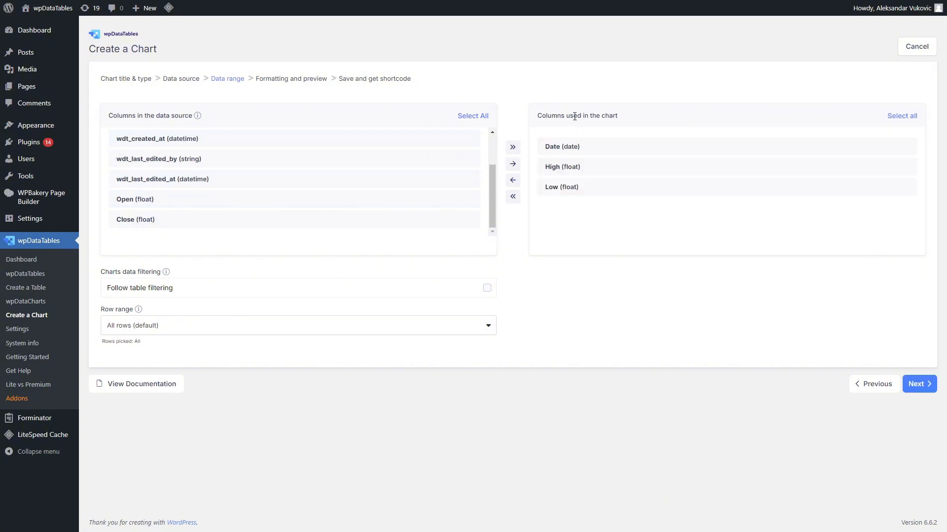
click(927, 385)
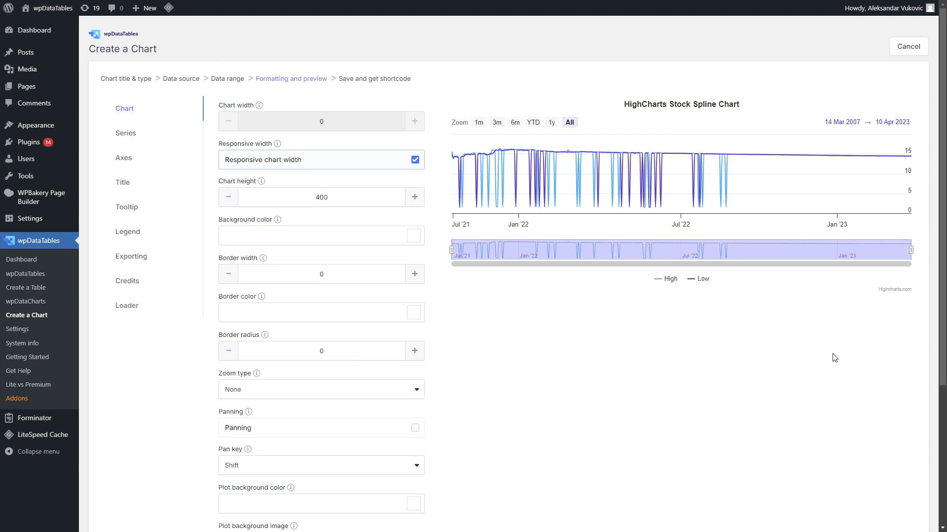
- Save the spline chart
scroll(834, 357, down, 4)
click(889, 470)
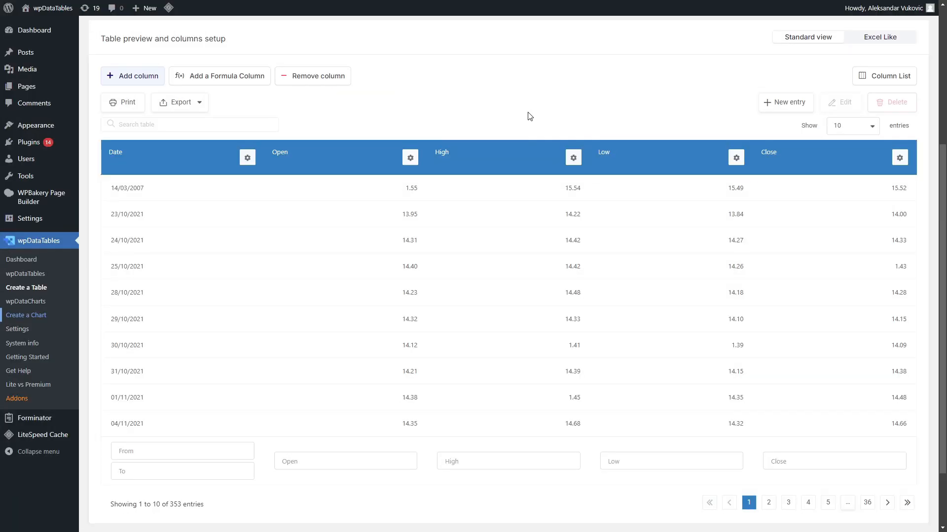
- Start a new chart named "HighCharts Stock" using the HighCharts Stock render engine and the Candlestick chart type, then continue
click(38, 319)
triple_click(433, 122)
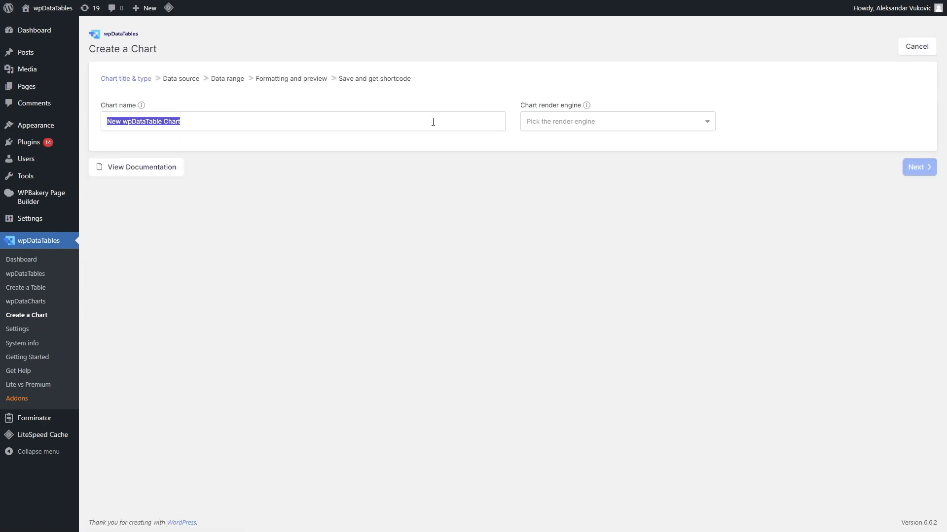
text(HighCharts Stock)
click(617, 122)
click(616, 226)
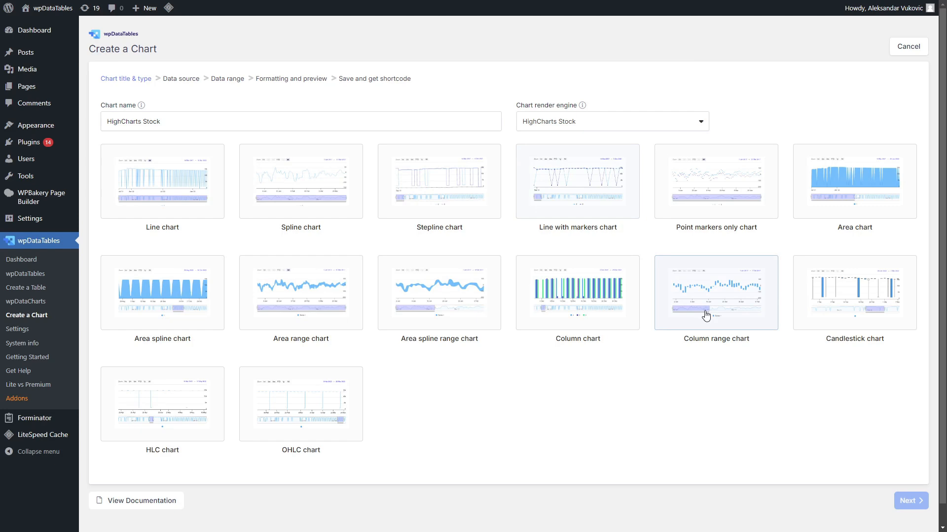
click(825, 302)
click(910, 505)
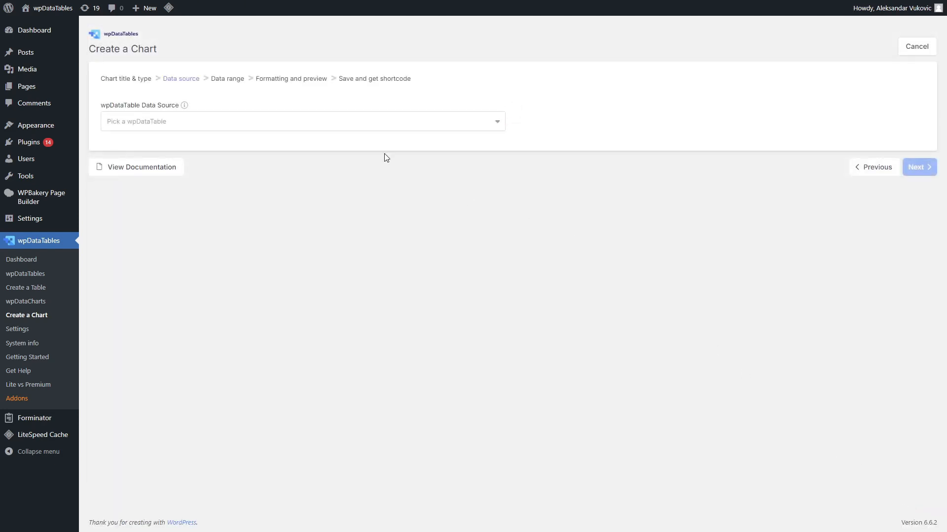
- Pick the "Manual table for Highstock (Candlestick, OHLC, HLC)" data table as the data source and continue
click(386, 123)
drag(500, 177, 516, 481)
click(205, 468)
click(917, 167)
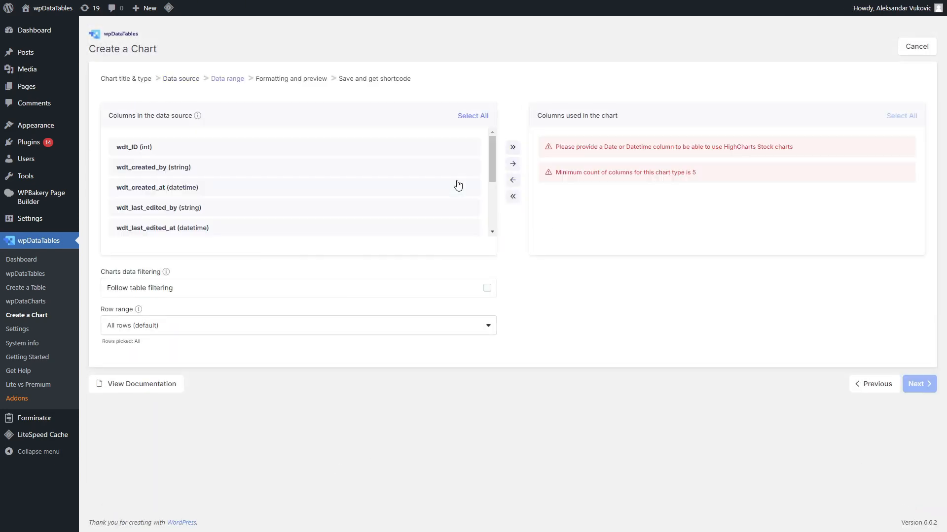
- Add the Date, Open, High, Low and Close columns to the chart and continue
scroll(468, 182, down, 5)
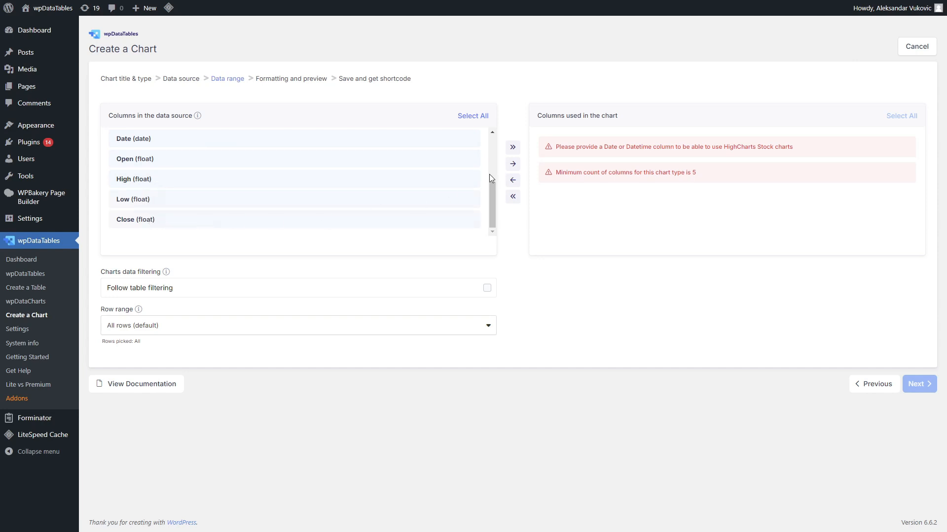
click(513, 147)
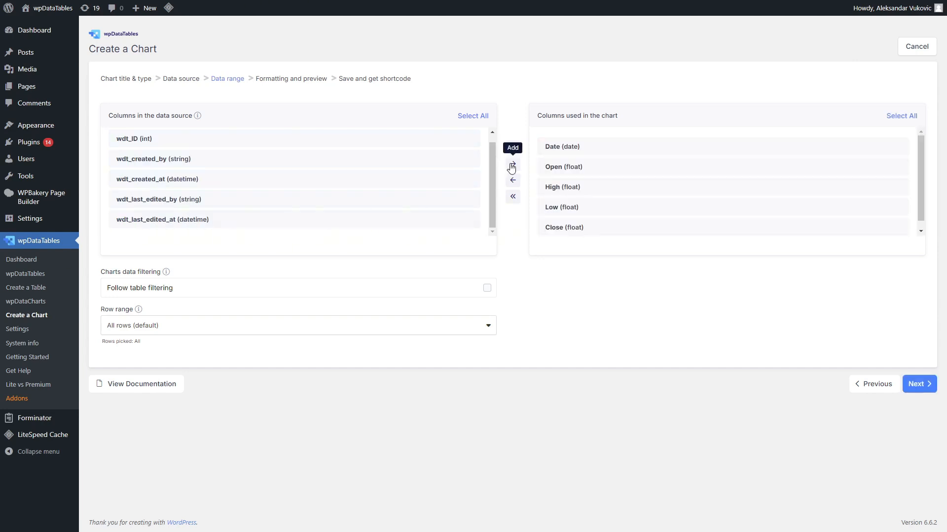
click(917, 384)
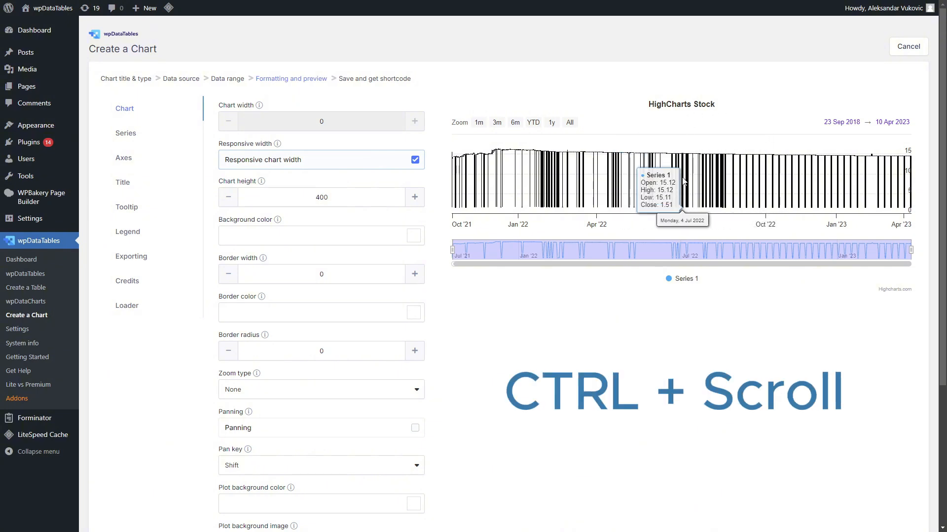
- Zoom into the candlestick preview to inspect the candles, then save the chart
scroll(684, 180, up, 3)
scroll(683, 181, up, 5)
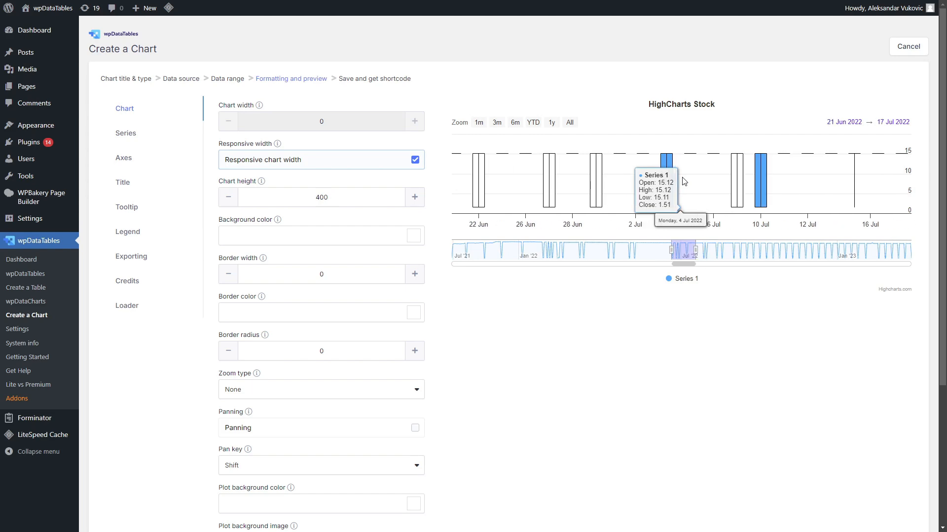
scroll(783, 181, down, 2)
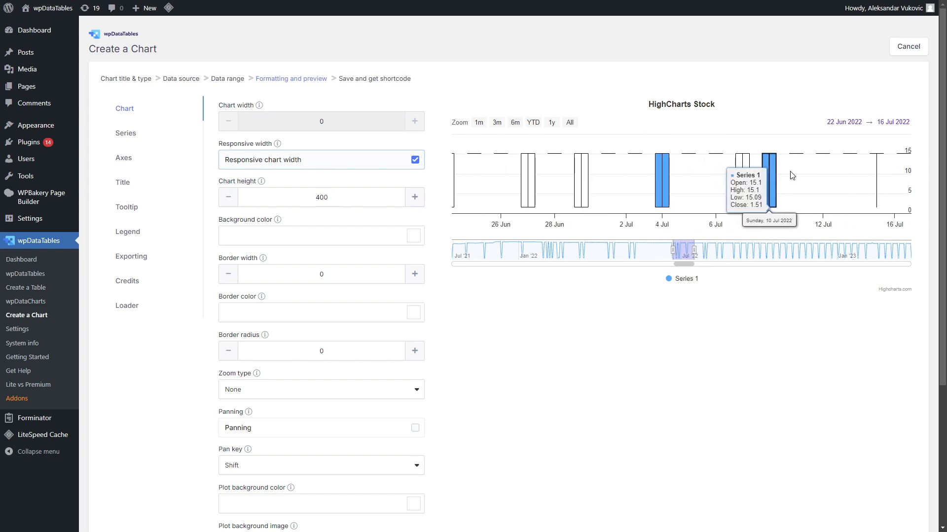
scroll(784, 181, down, 4)
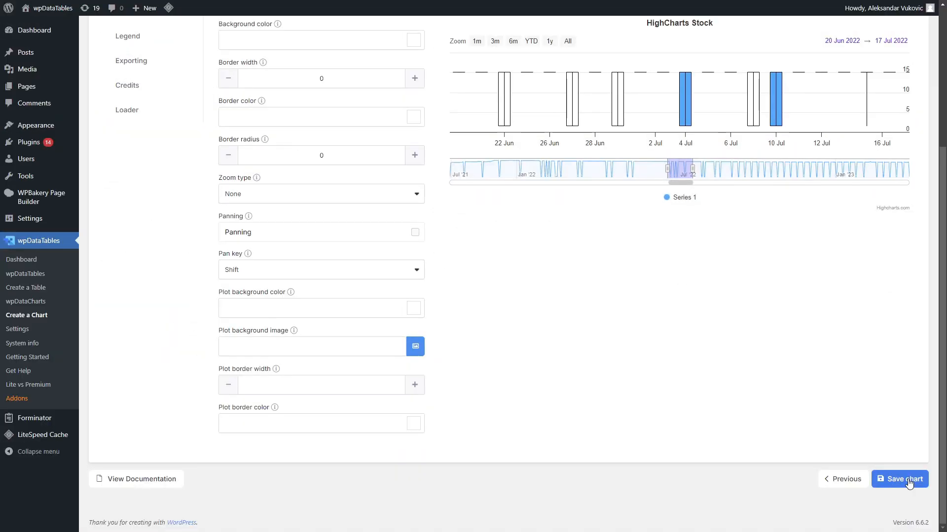
click(908, 481)
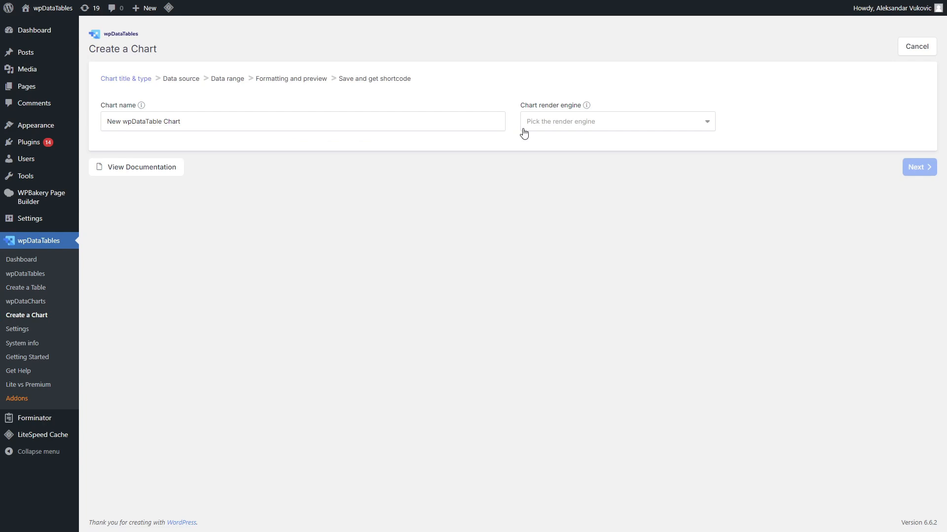
- Start a new chart named "HighCharts Stock Spline Range Chart" with the HighCharts Stock engine and Area spline range chart type, then continue
triple_click(443, 125)
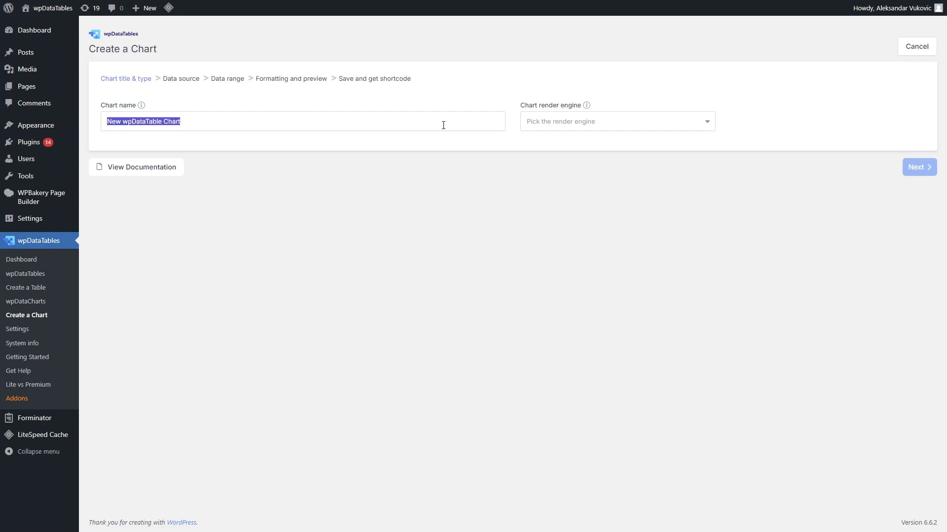
text(Charts Stock Spline Range)
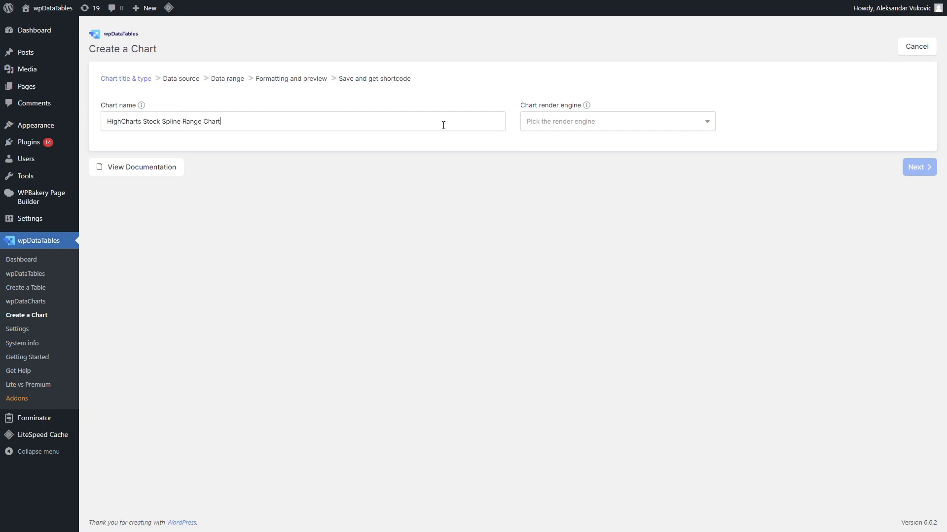
click(594, 127)
click(609, 220)
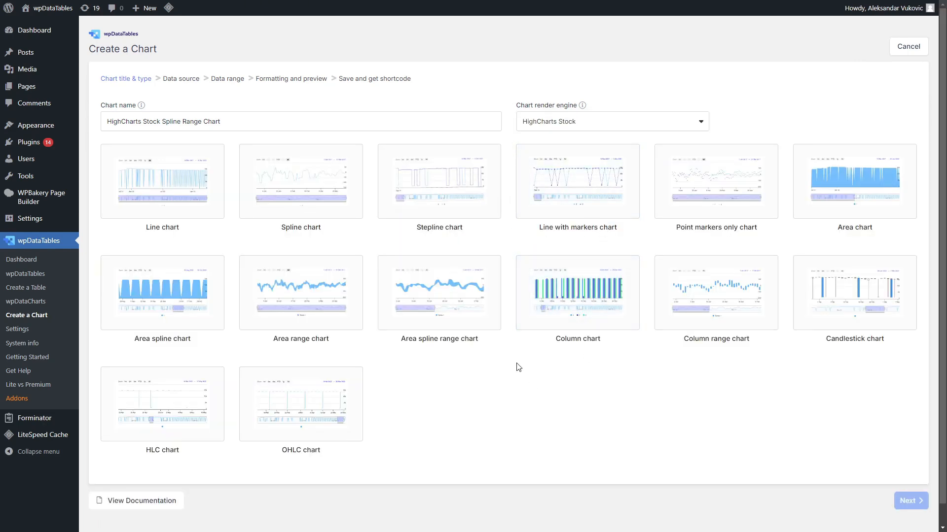
click(447, 289)
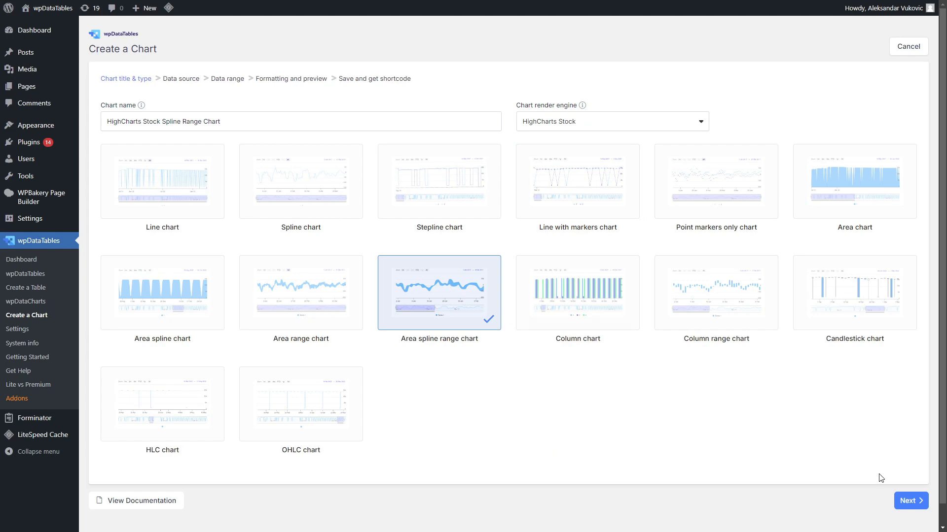
click(909, 502)
- Pick the "HighCharts Stock - Spline Range" data table as the data source and continue
click(434, 122)
drag(501, 189, 501, 488)
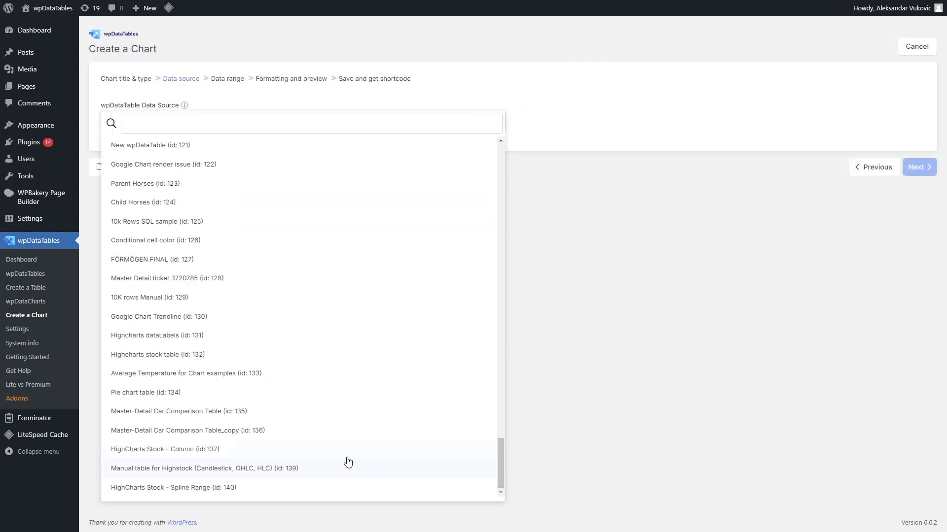
click(345, 486)
click(913, 168)
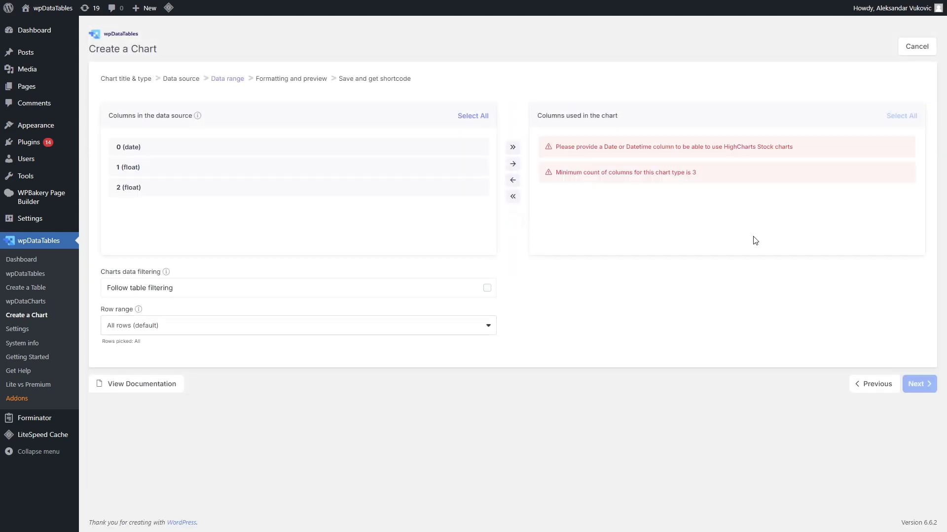
- Select all three source columns, add them to the chart and continue
click(467, 117)
click(513, 147)
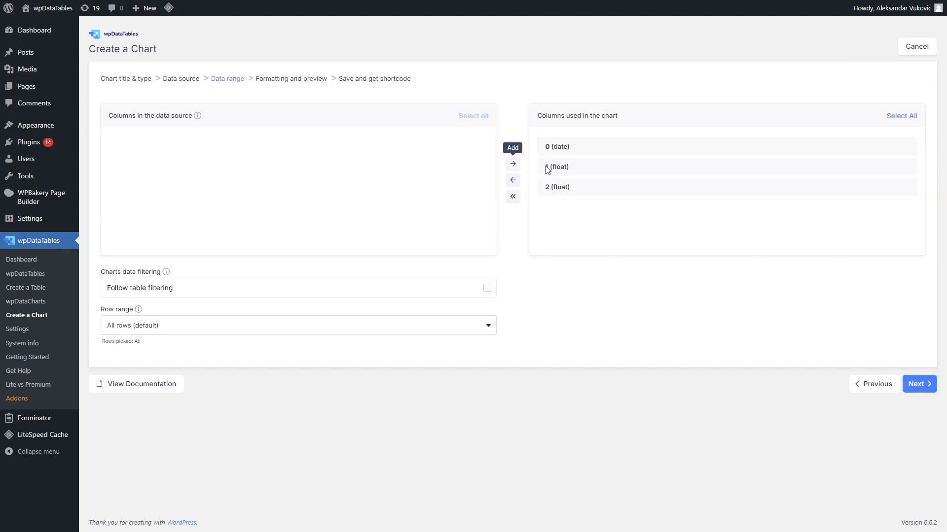
click(916, 384)
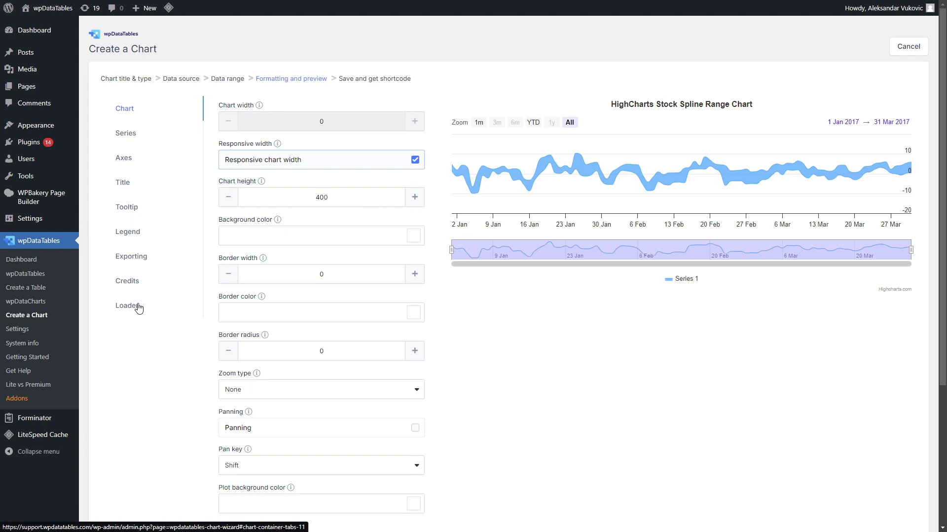
- Open the Loader settings and save the spline range chart
click(139, 308)
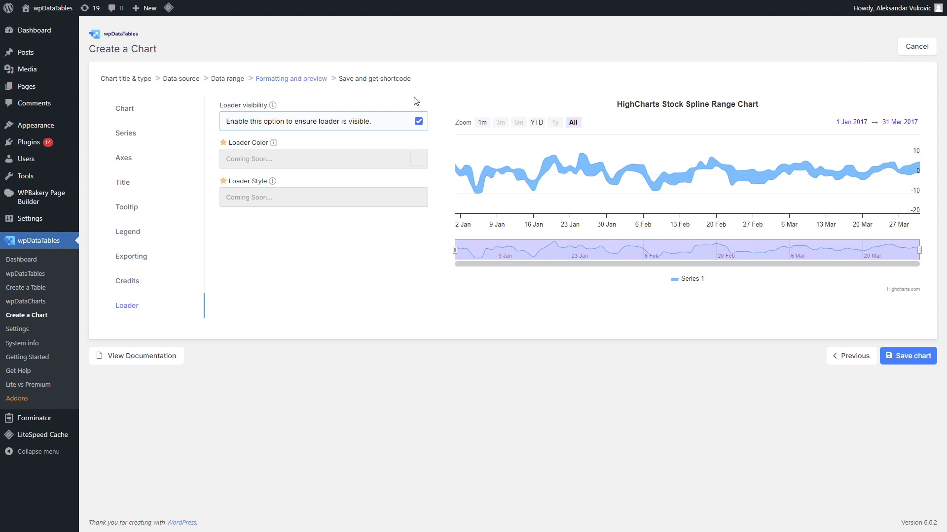
click(911, 356)
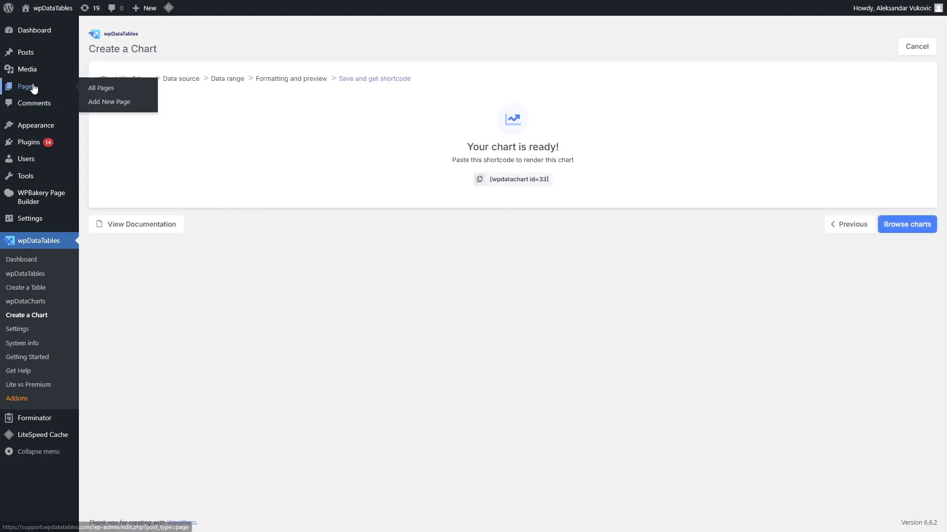
- Add a new WordPress page titled "HighCharts Stock Charts"
click(106, 99)
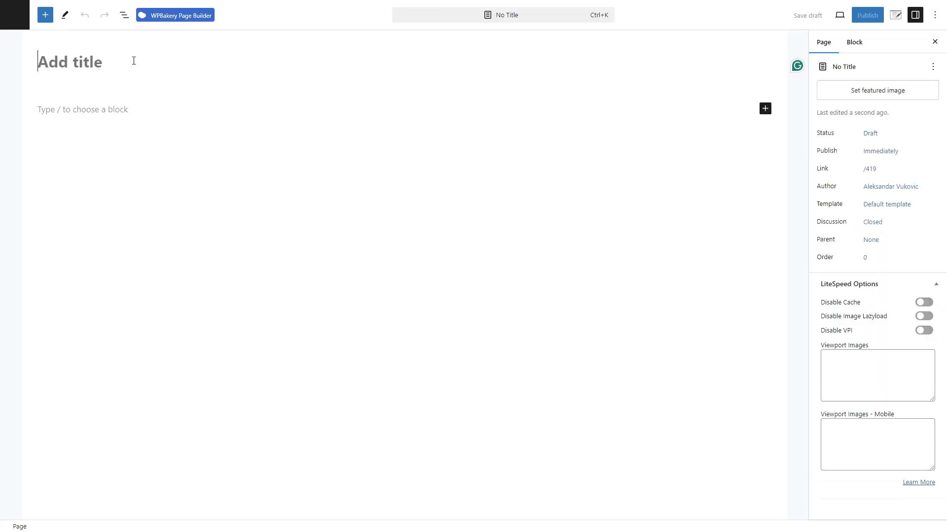
text(HighCharts Stock Charts)
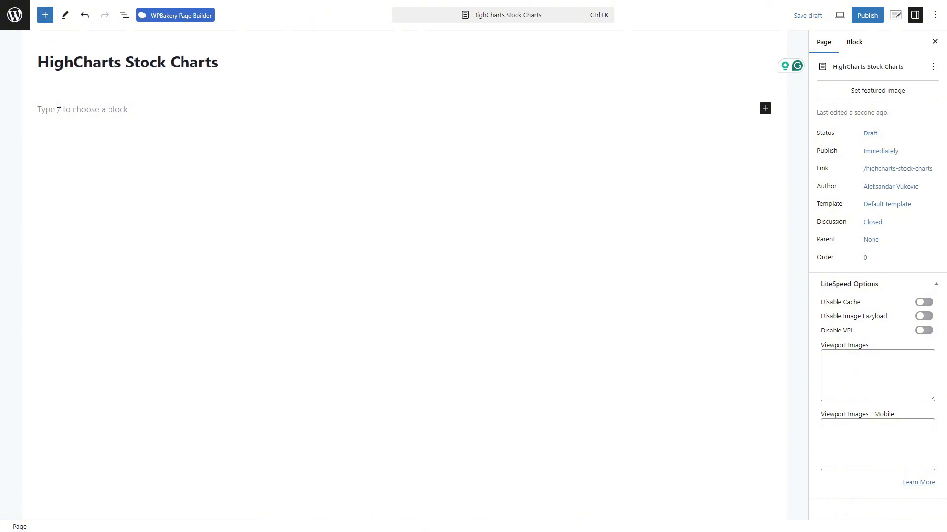
- Insert a wpDataCharts block showing the HighCharts Stock Column Chart (id: 29)
click(57, 101)
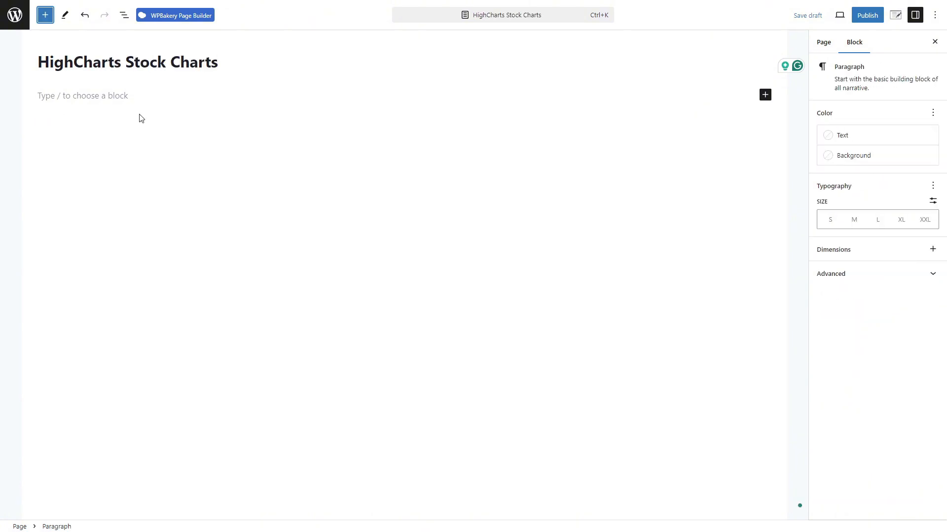
click(45, 15)
mouse_move(67, 115)
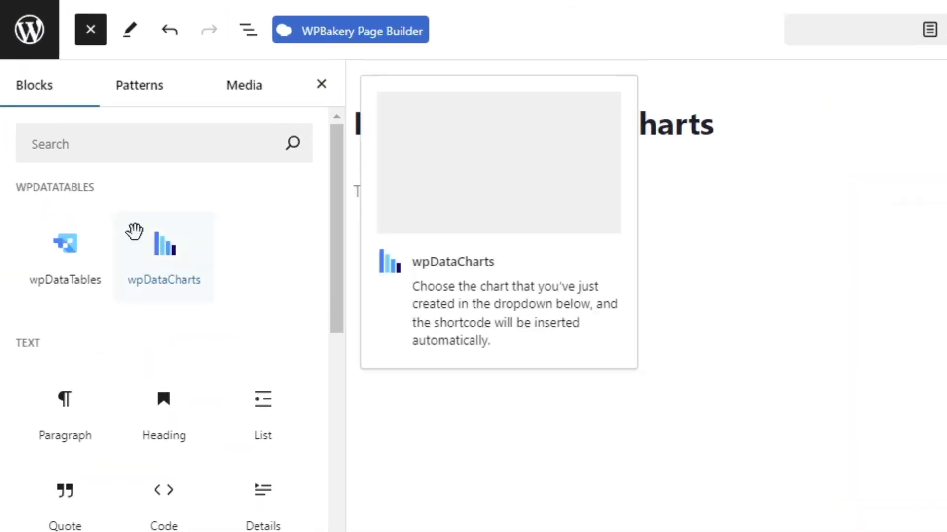
click(162, 256)
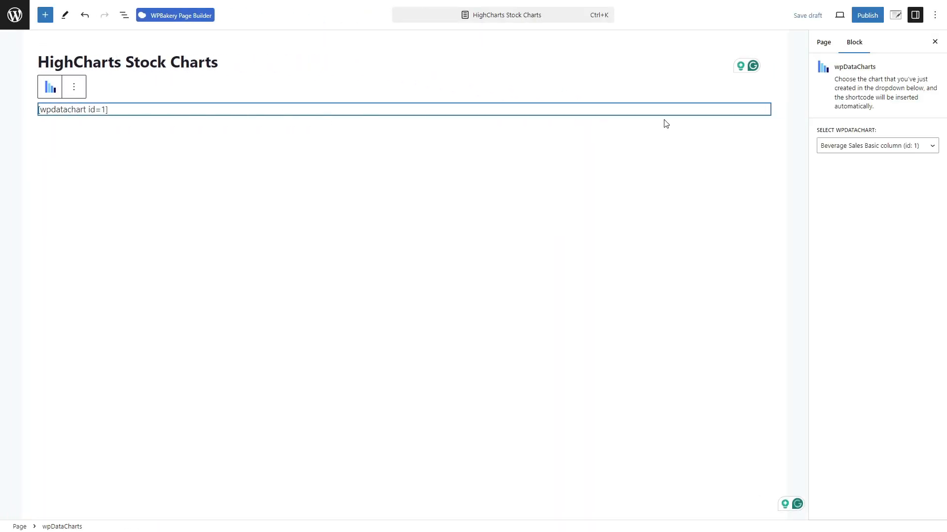
click(863, 146)
scroll(838, 220, down, 3)
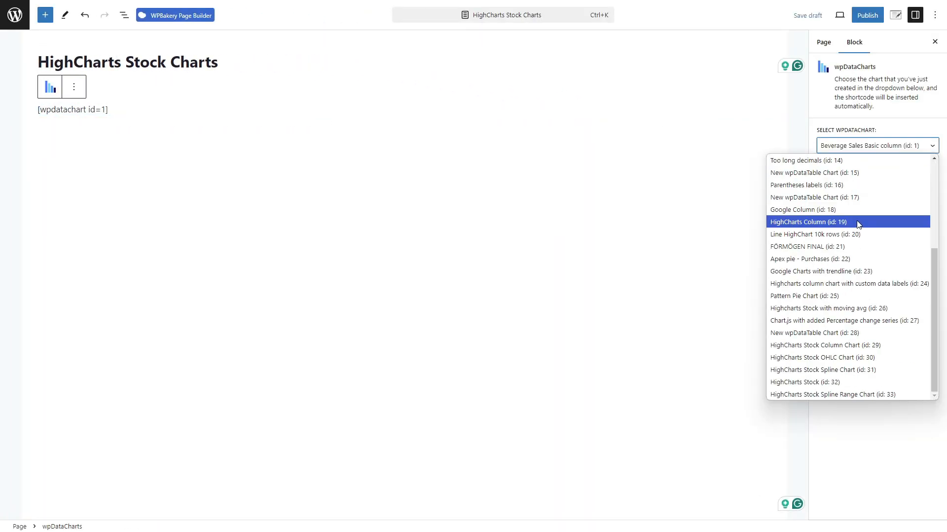
click(815, 343)
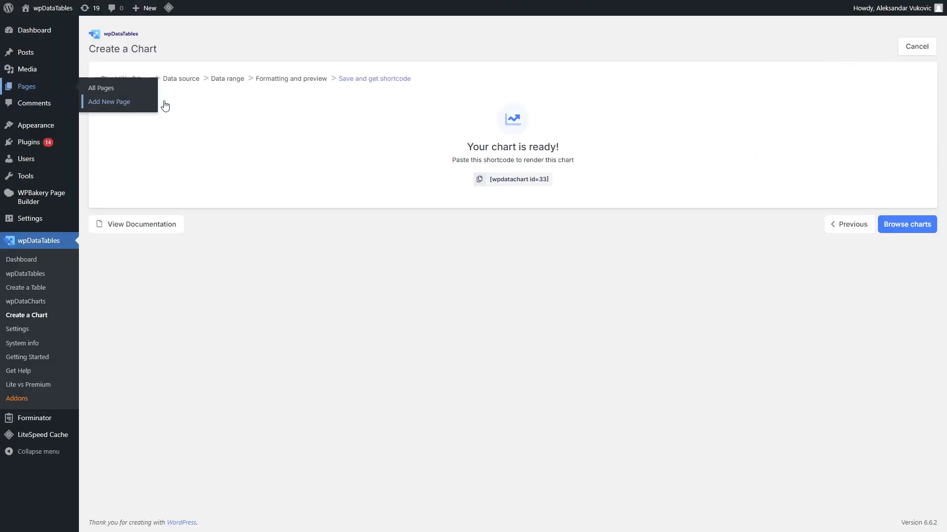
- Copy the spline range chart's shortcode and paste it into a new block below the column chart
click(479, 181)
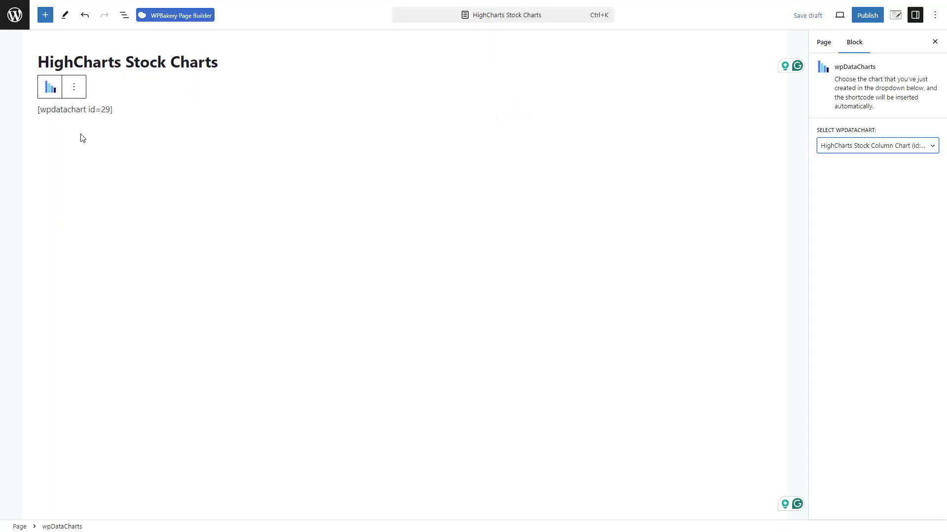
click(81, 137)
click(74, 134)
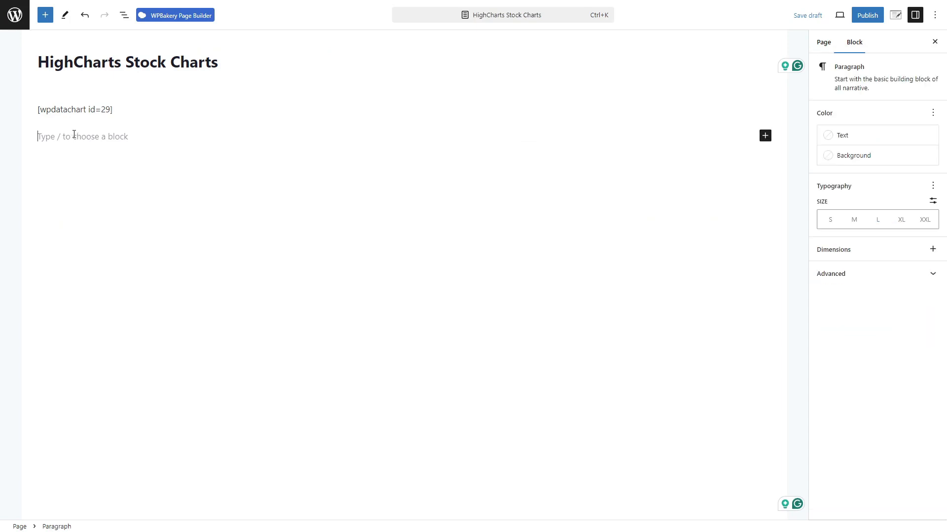
key(ctrl+v)
- Insert additional wpDataCharts blocks below the pasted shortcode
click(45, 15)
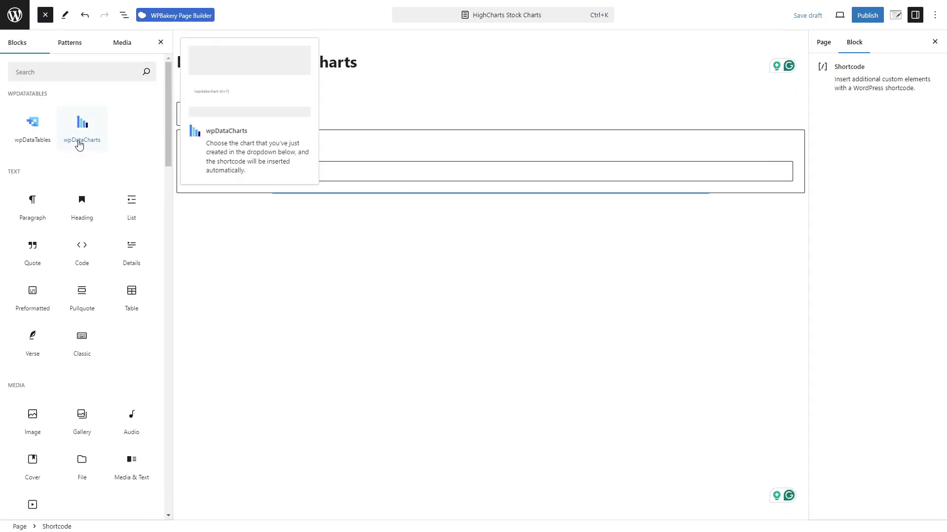
click(85, 128)
click(89, 127)
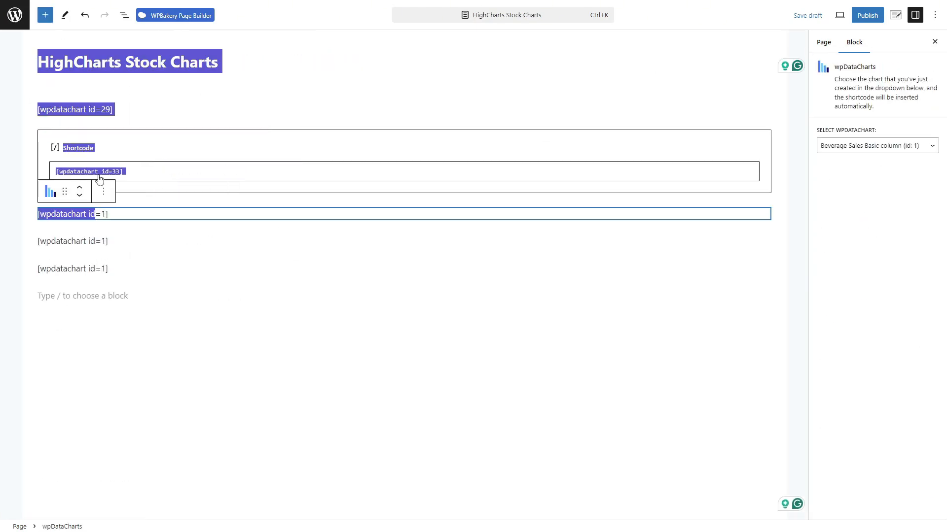
click(103, 217)
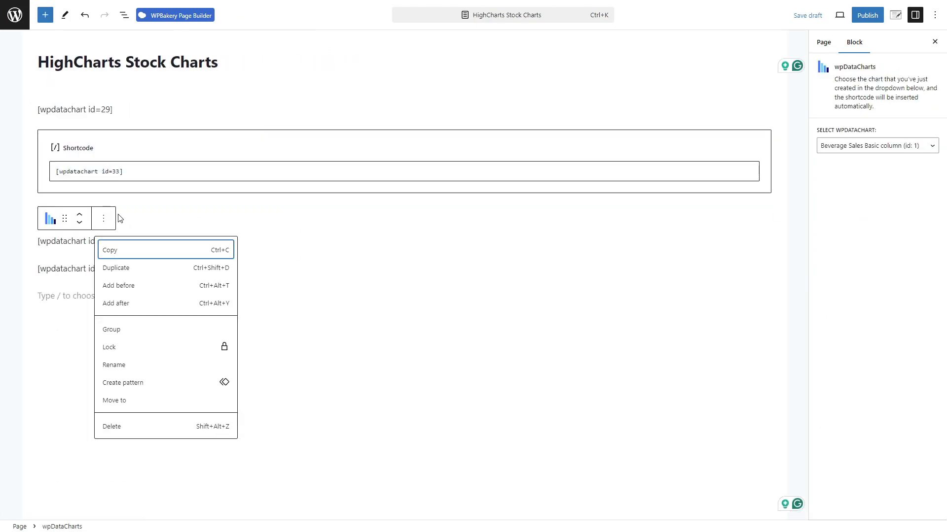
key(Escape)
click(877, 145)
click(176, 236)
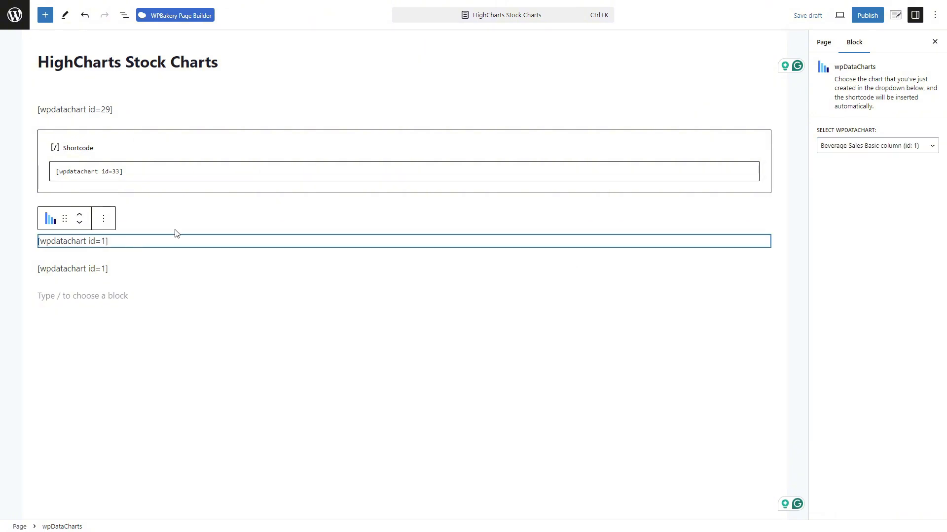
- Set the first new chart block to HighCharts Stock OHLC Chart (id: 30)
click(877, 145)
scroll(843, 318, down, 3)
click(833, 370)
- Set the remaining chart blocks to HighCharts Stock Spline Chart (id: 31) and HighCharts Stock (id: 32)
click(134, 290)
click(131, 270)
click(877, 145)
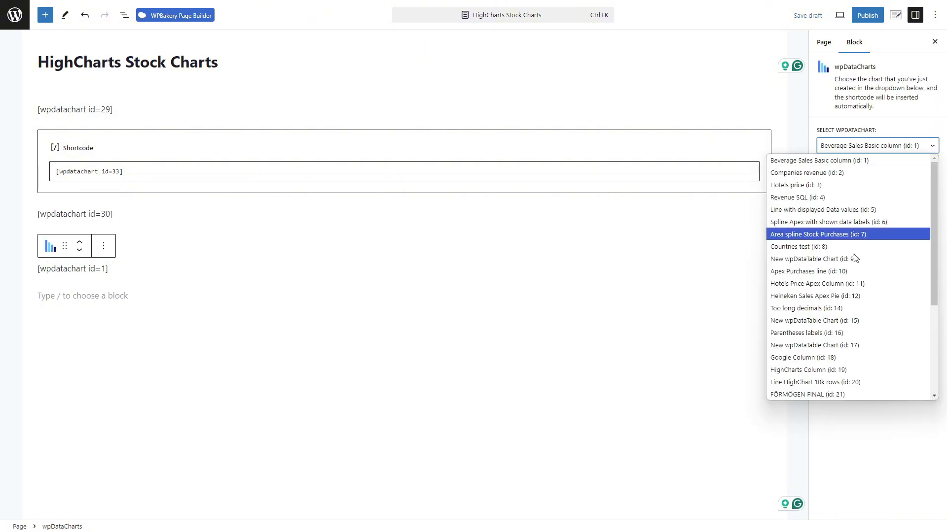
scroll(845, 316, down, 3)
click(833, 382)
click(344, 337)
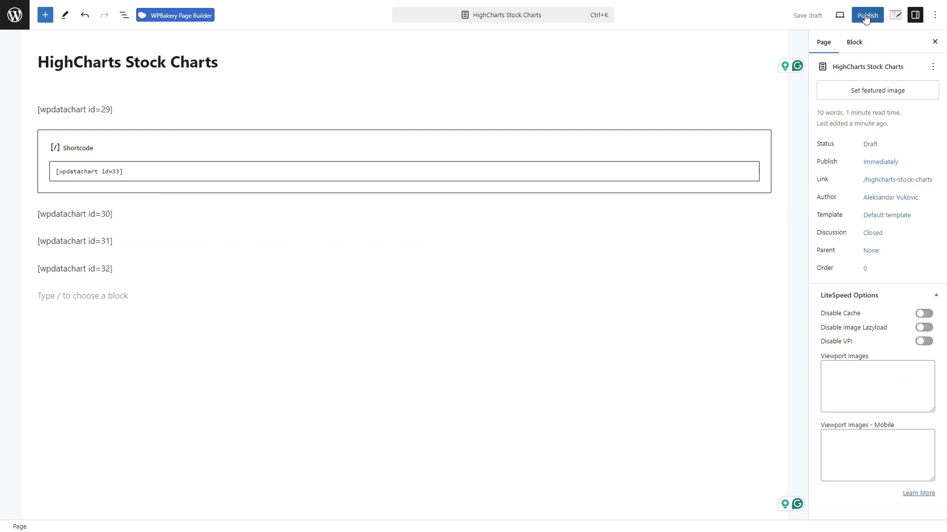
- Publish the HighCharts Stock Charts page and open it to view
click(866, 16)
click(866, 18)
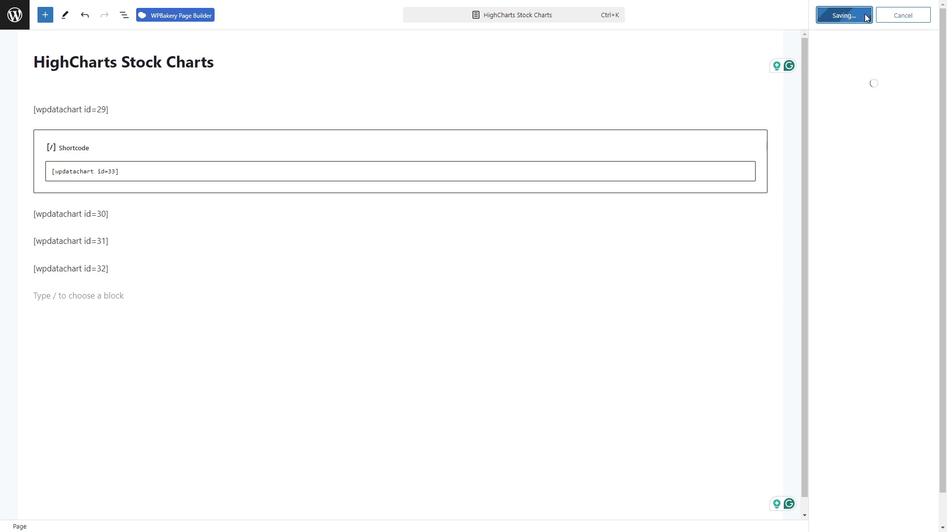
click(96, 510)
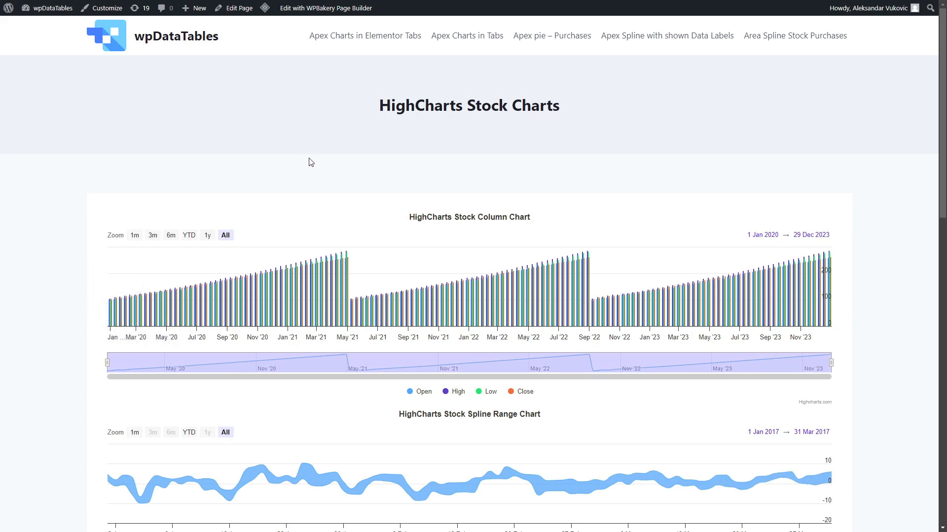
- Scroll through the published charts, adjusting the column chart's visible range with its navigator
scroll(310, 163, down, 2)
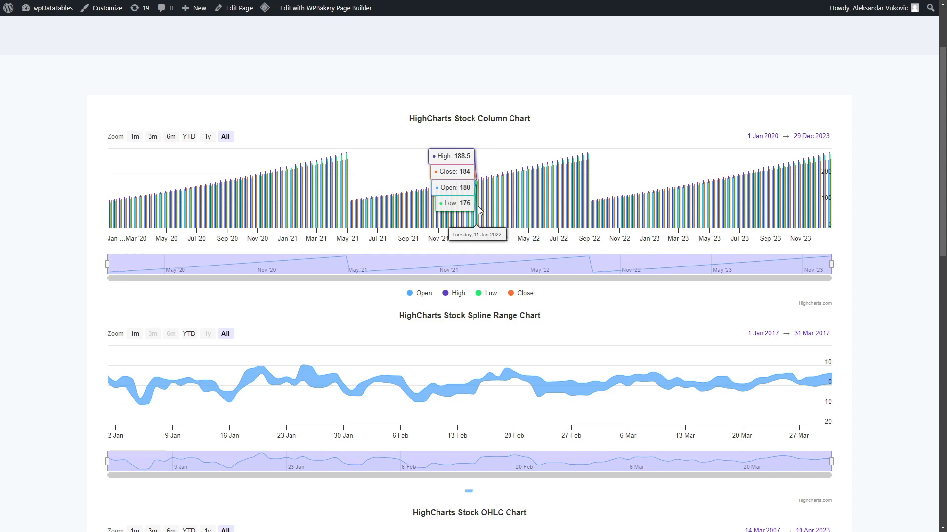
scroll(479, 210, up, 5)
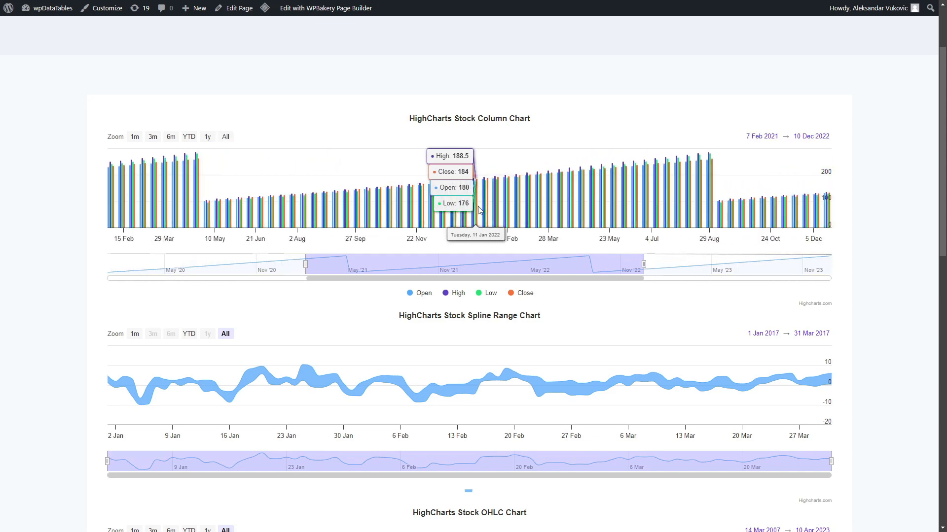
scroll(478, 209, up, 2)
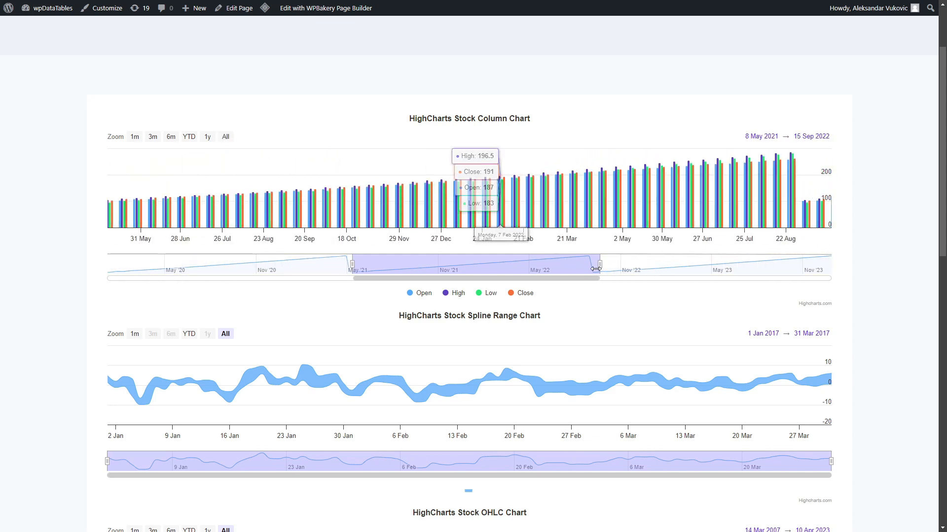
drag(600, 266, 671, 284)
scroll(872, 312, down, 5)
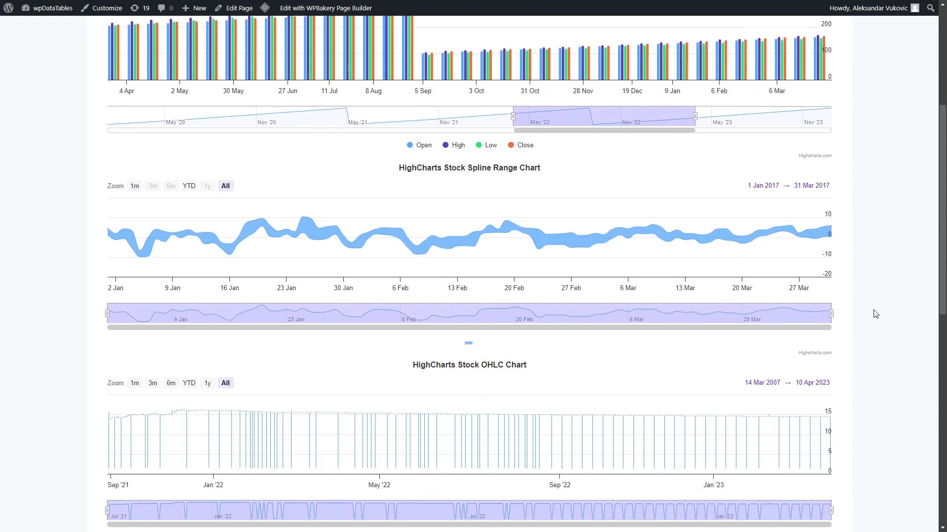
scroll(864, 310, down, 2)
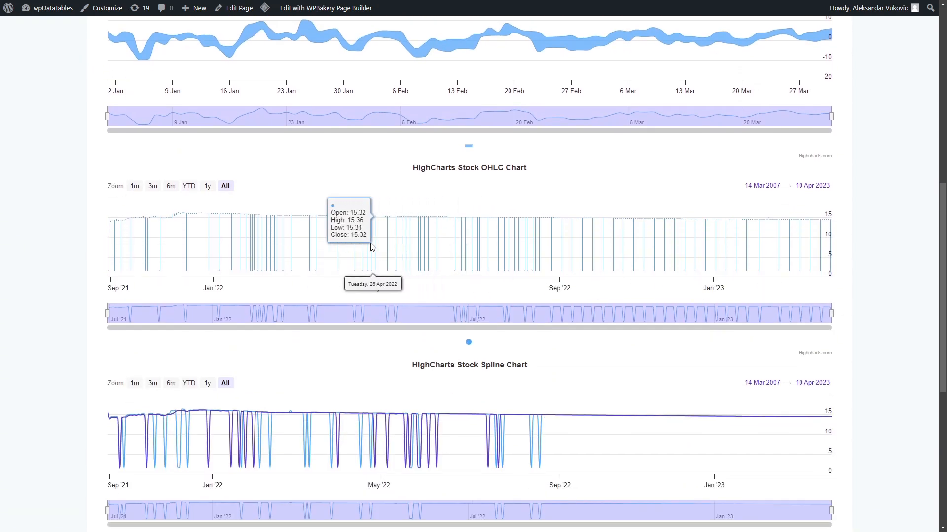
scroll(89, 289, down, 7)
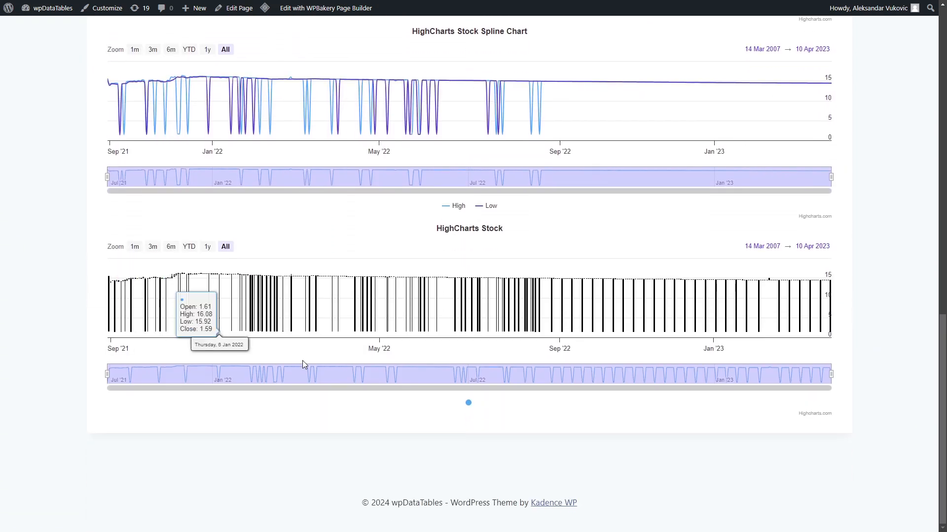
scroll(477, 301, up, 17)
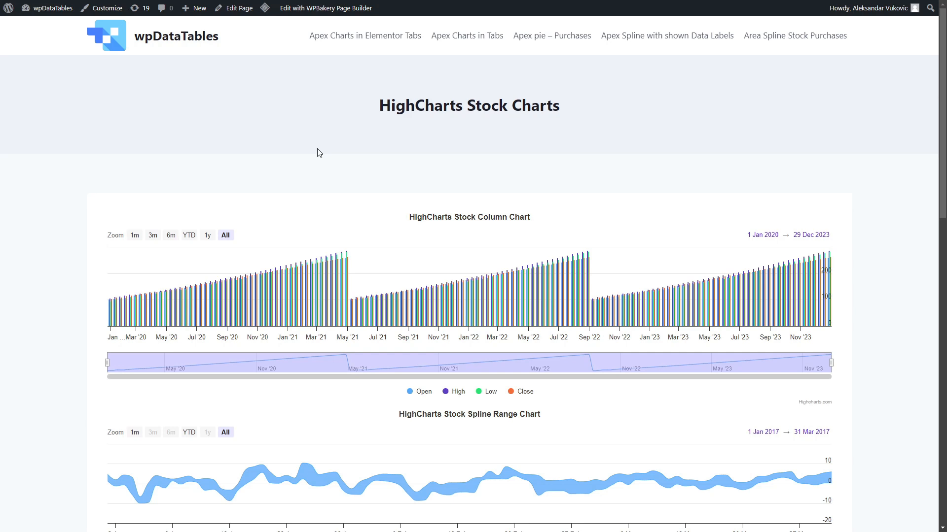
- Reload the page and scroll down through all the stock charts to review them
key(F5)
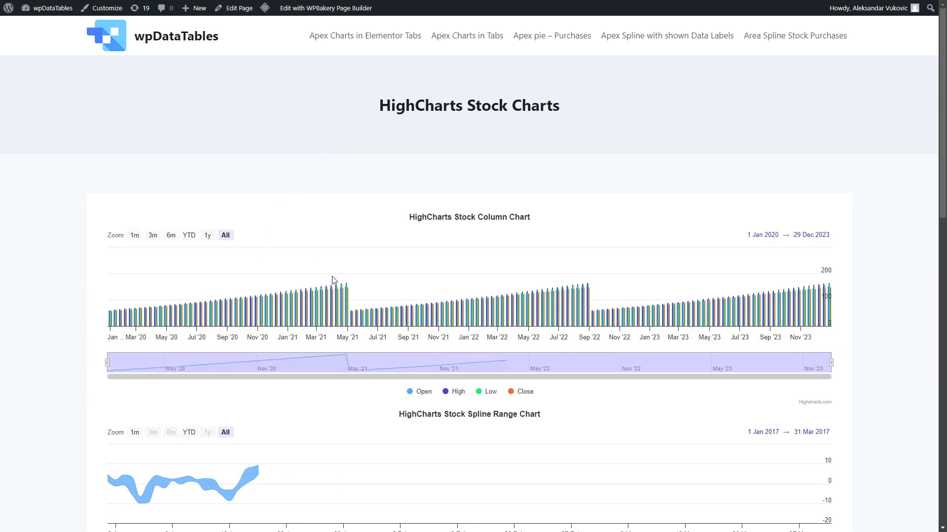
scroll(420, 344, down, 3)
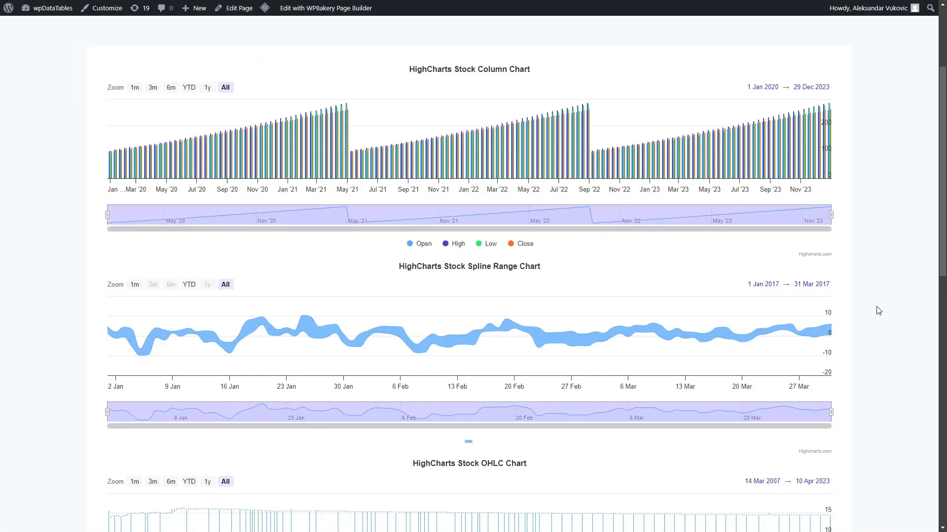
scroll(886, 274, down, 4)
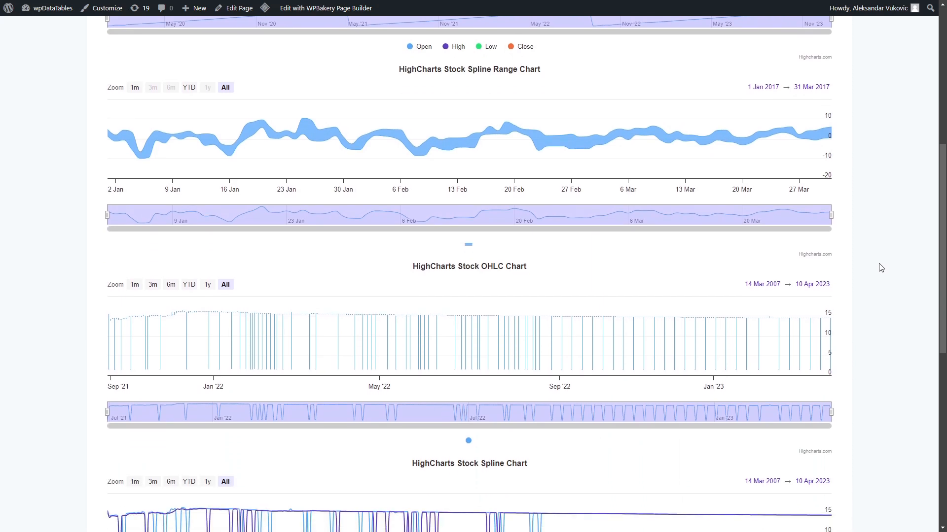
scroll(878, 270, down, 1)
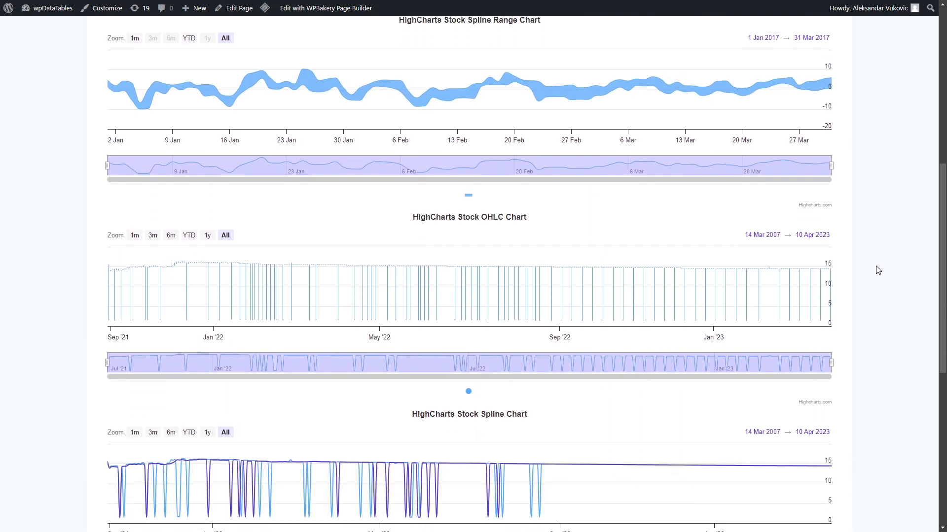
scroll(877, 269, down, 1)
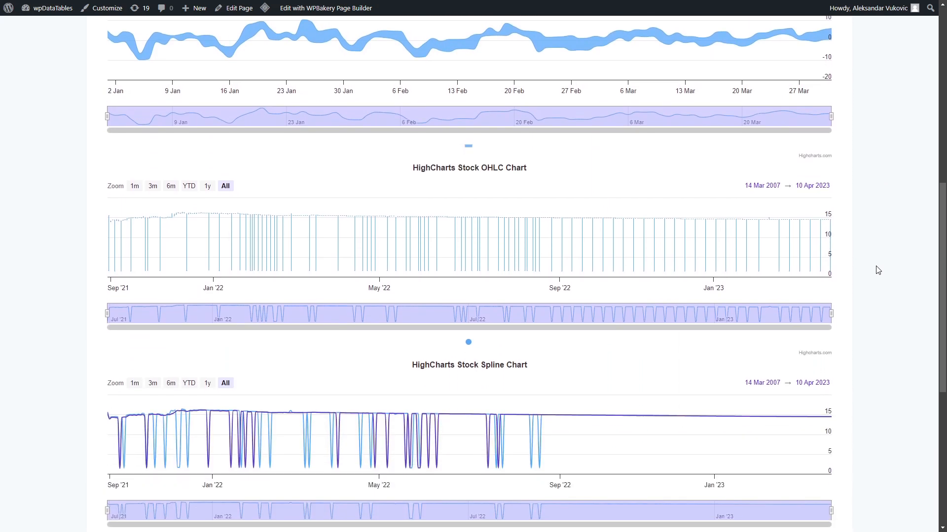
scroll(878, 270, down, 1)
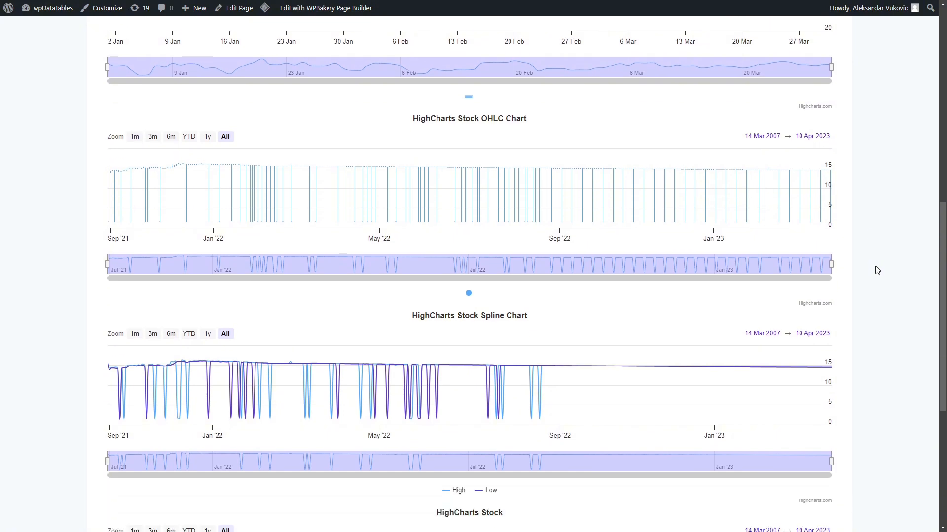
scroll(877, 269, down, 1)
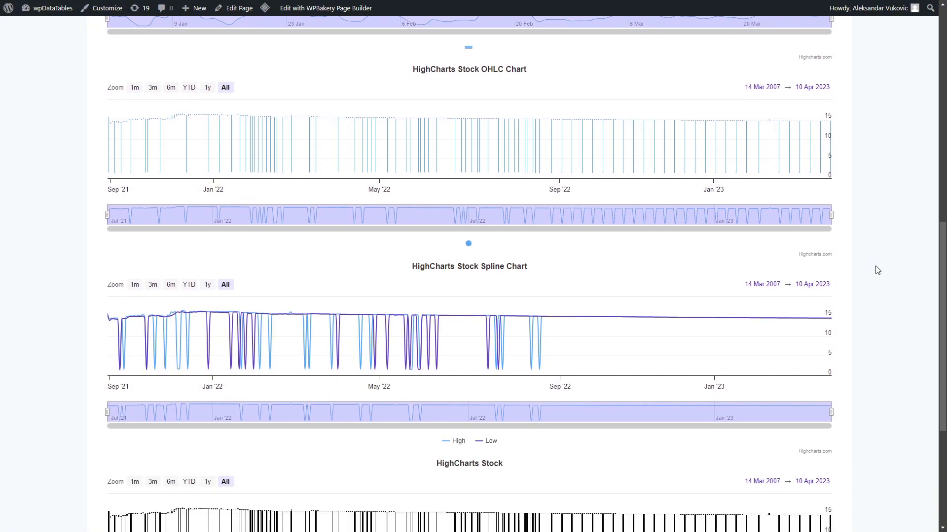
scroll(877, 270, down, 1)
scroll(878, 270, down, 2)
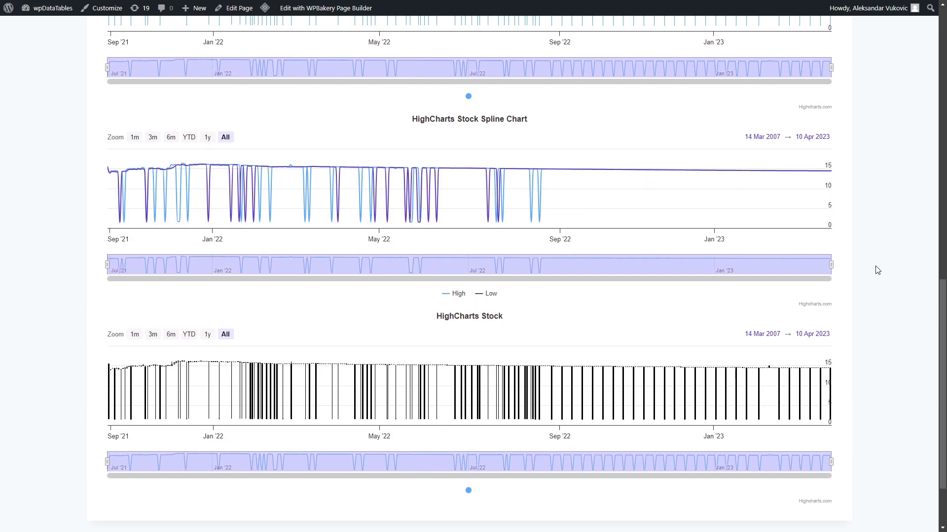